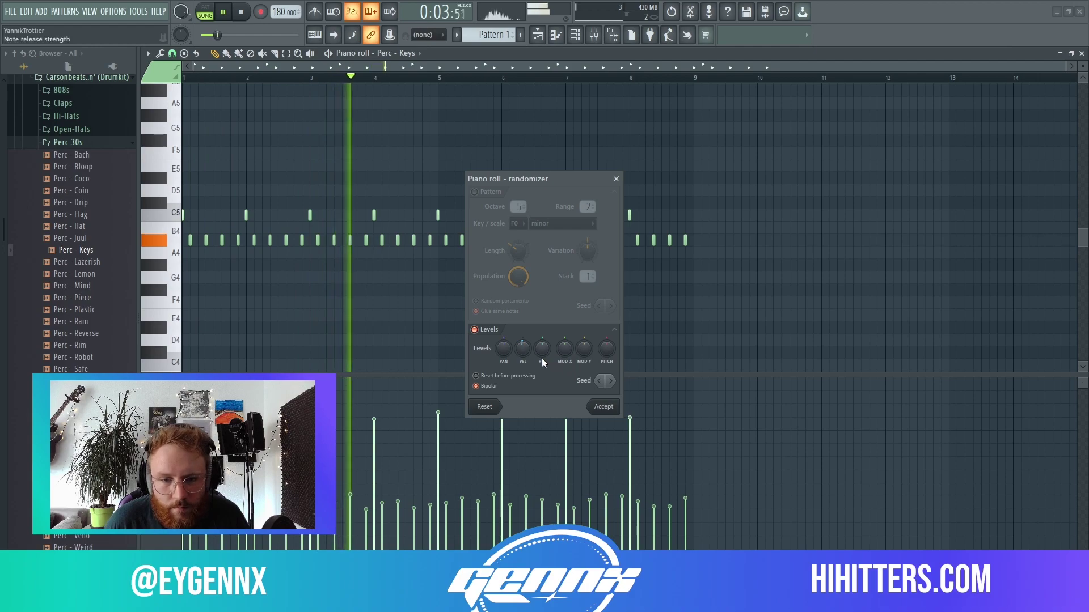
Step: Apply the randomized note levels to the Perc - Keys notes
click(603, 406)
drag(171, 215, 169, 195)
scroll(197, 177, down, 7)
ctrl+click(221, 152)
Step: Load TrueVerb Stereo into slot 4 of the Perc - Keys mixer track and apply its Stadium, enclosed preset
click(574, 37)
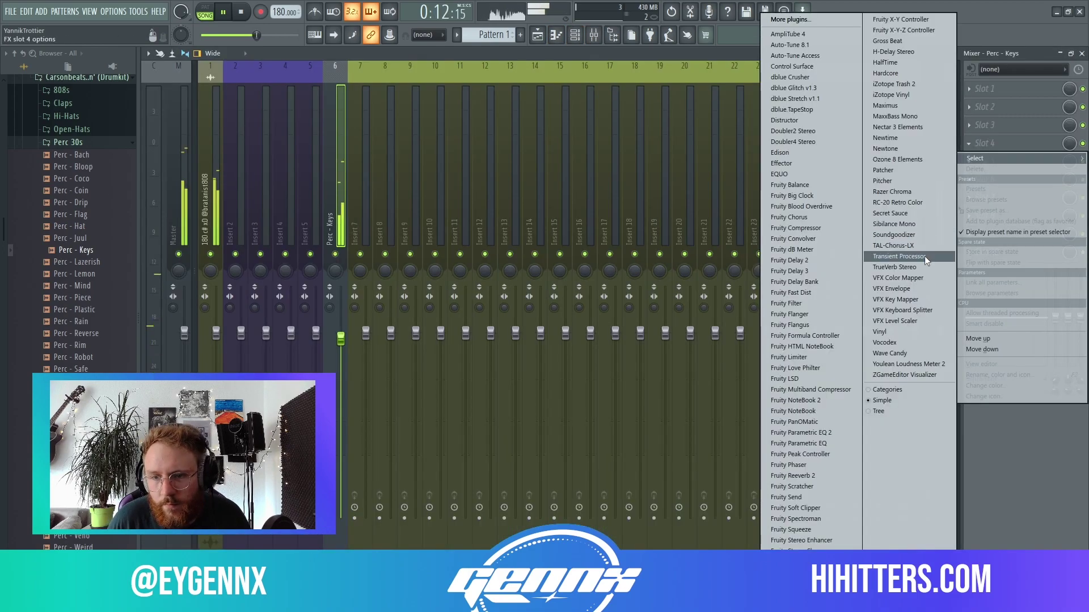
click(924, 264)
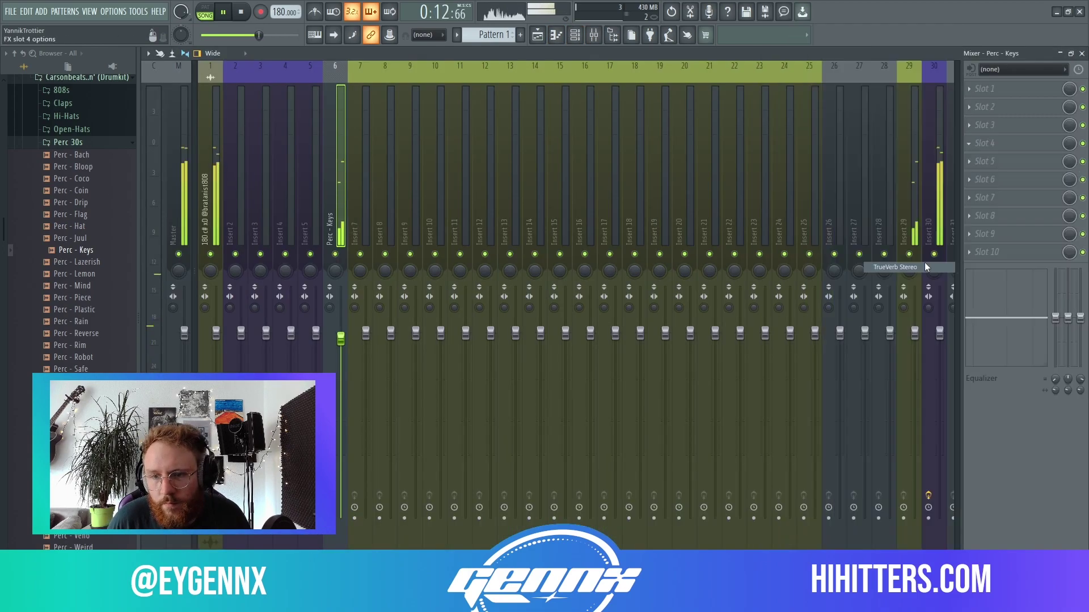
click(498, 122)
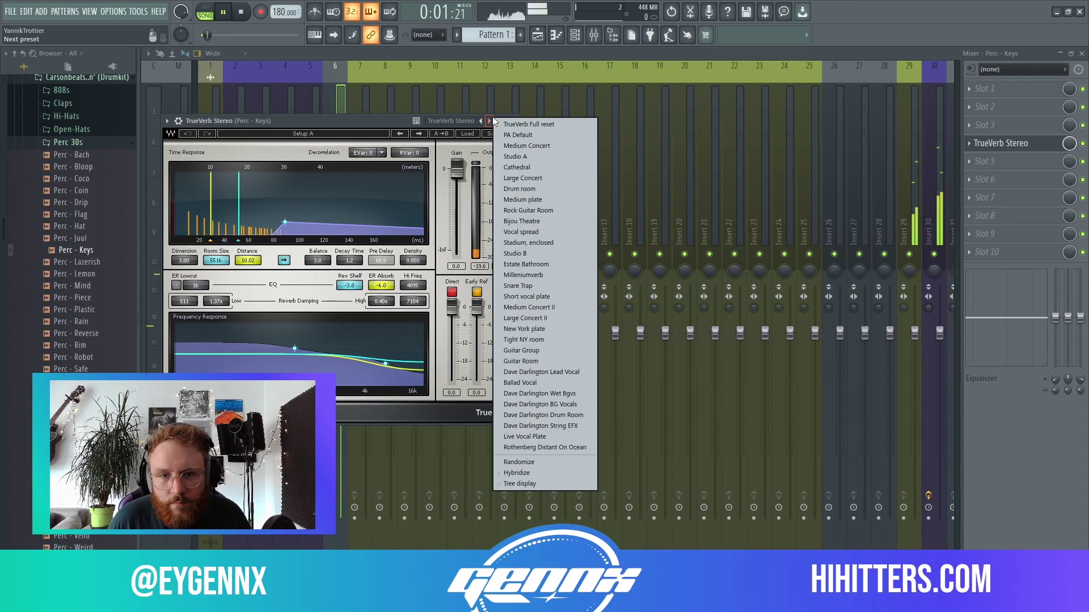
click(521, 244)
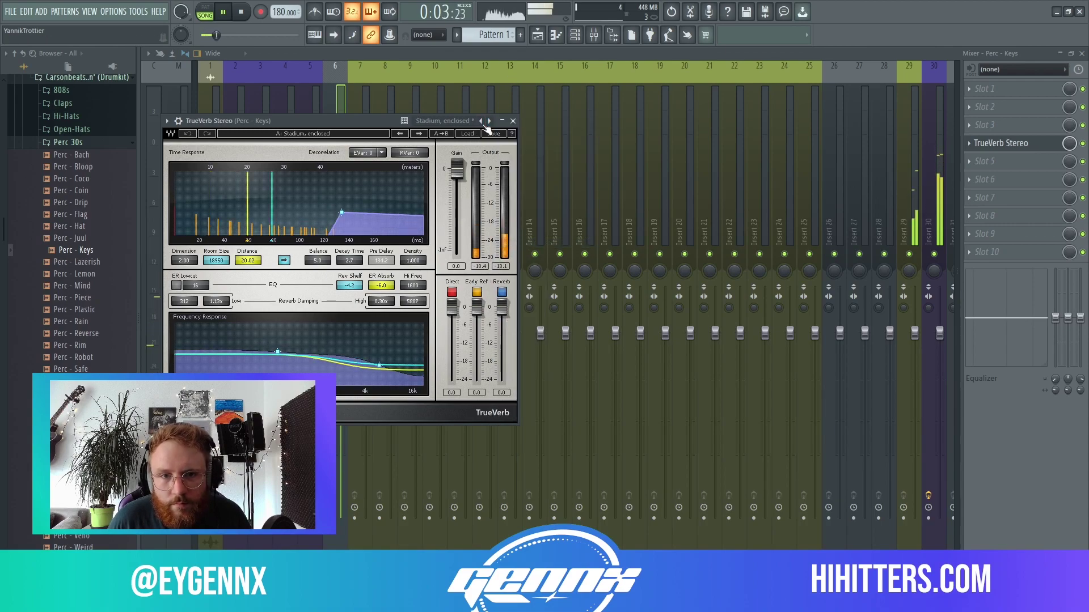
Step: Audition further TrueVerb presets, including Medium plate and Bijou Theatre, and settle on Studio B
click(491, 122)
click(522, 204)
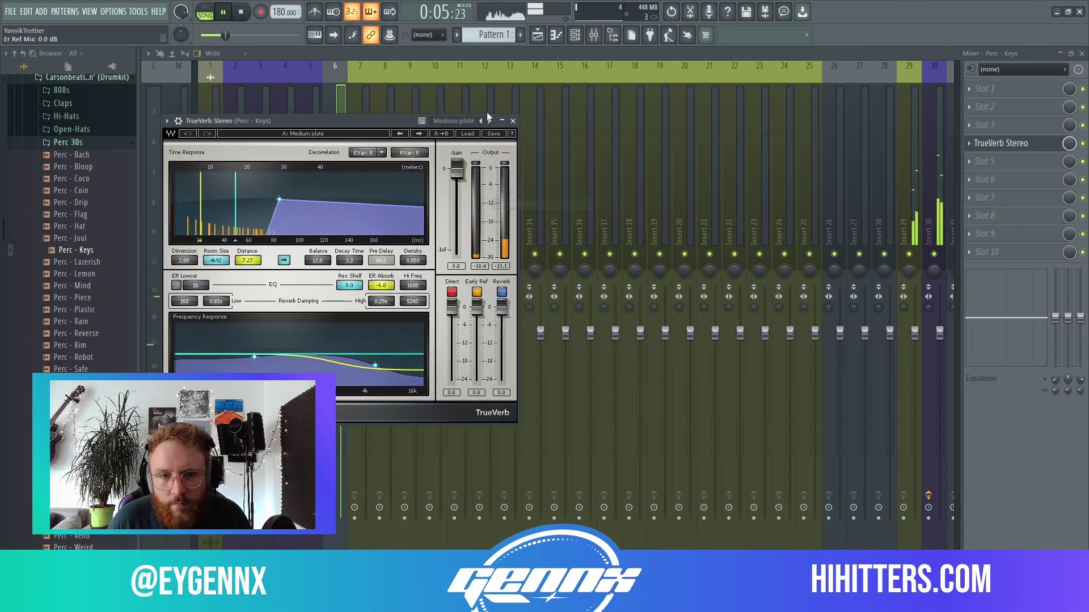
click(489, 121)
click(490, 121)
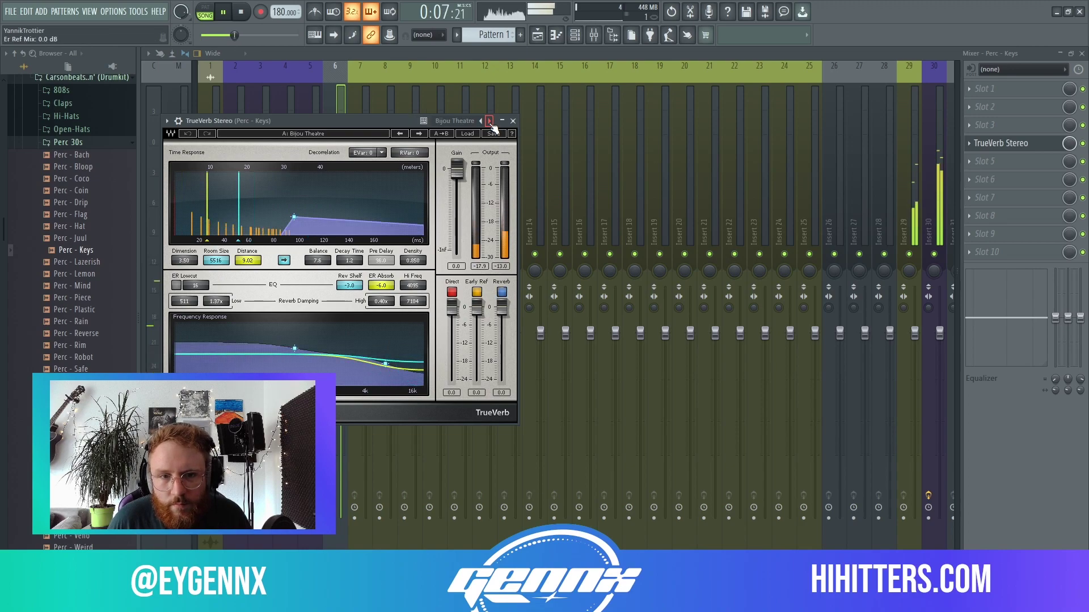
click(489, 121)
click(490, 121)
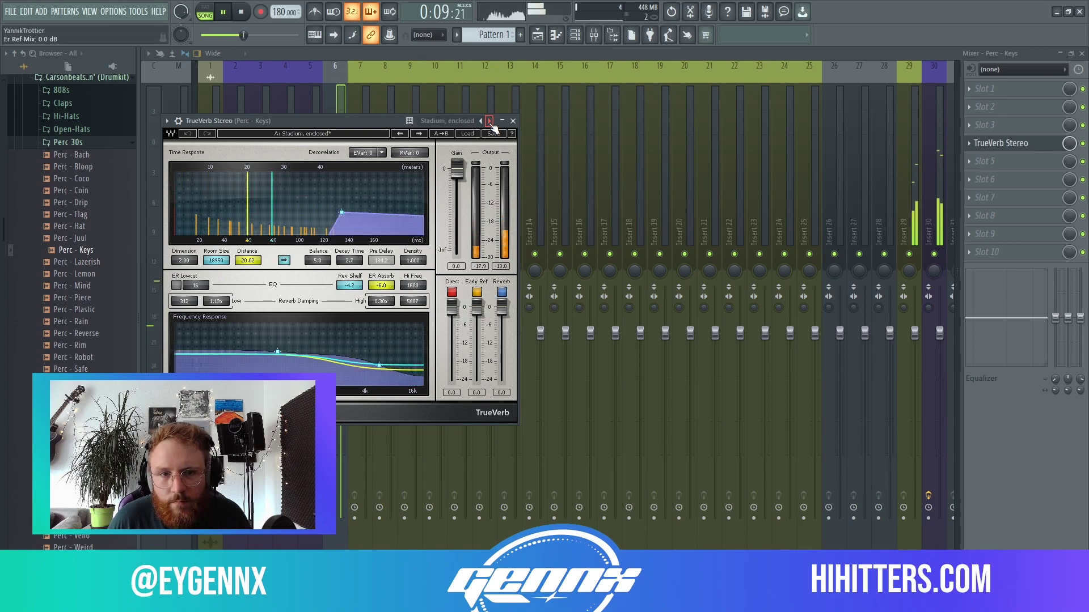
click(489, 121)
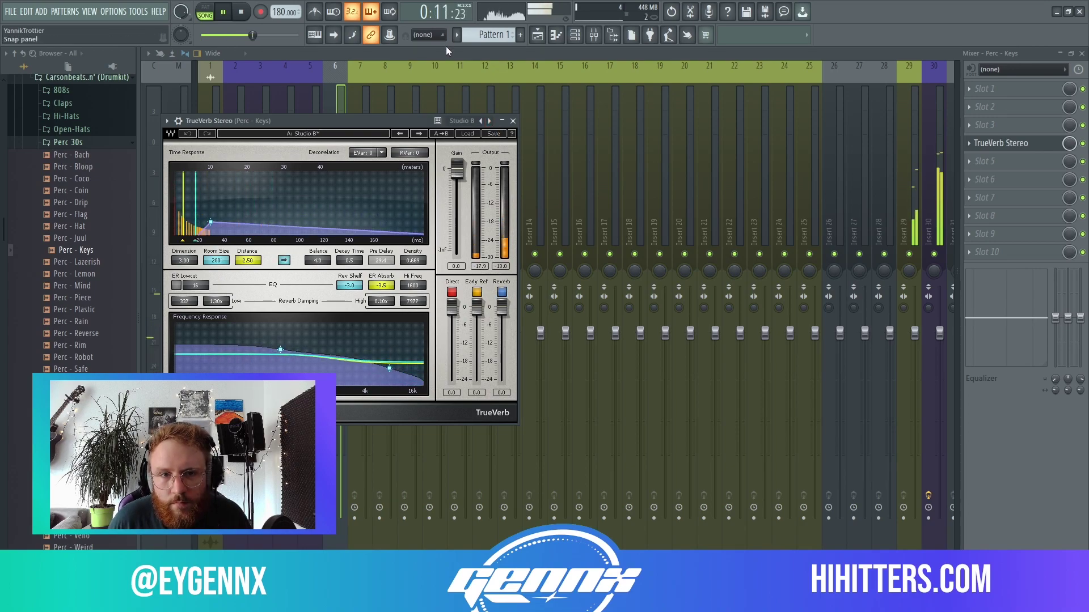
click(513, 121)
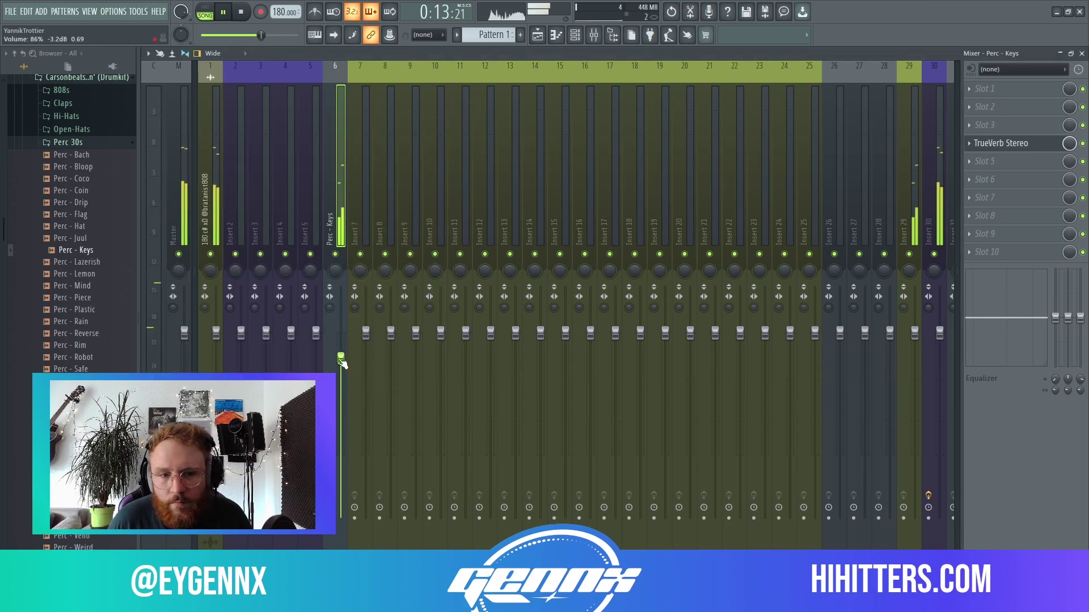
Step: Load Fruity Love Philter into slot 3 of the Perc - Keys mixer track and restart playback
click(996, 127)
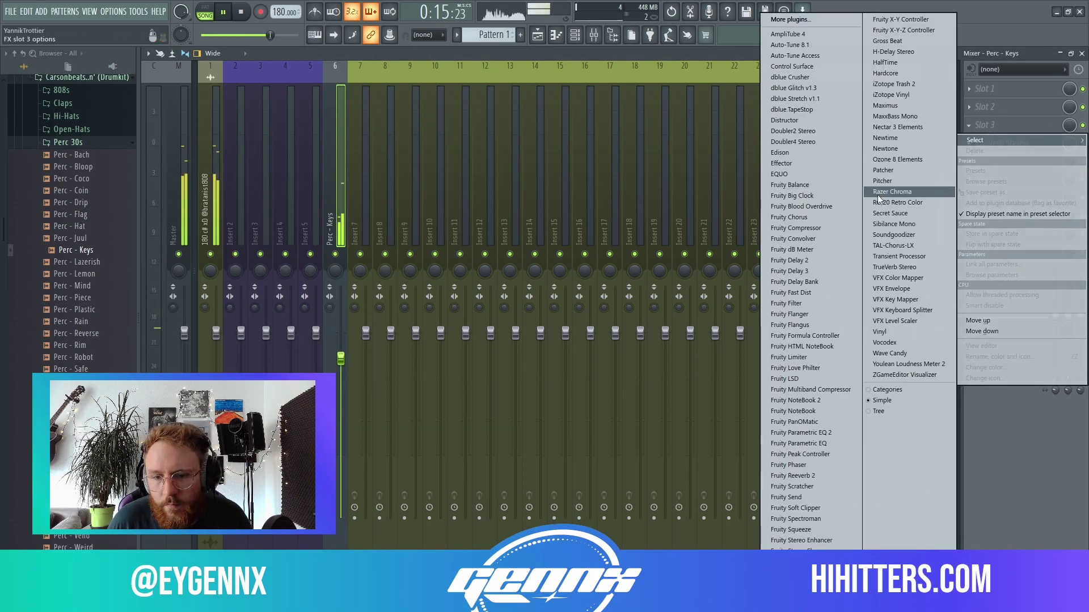
click(834, 368)
key(space)
key(space)
Step: Advance through the Fruity Love Philter presets to the one after Melodic bandpass
click(500, 108)
click(500, 106)
click(500, 106)
click(499, 106)
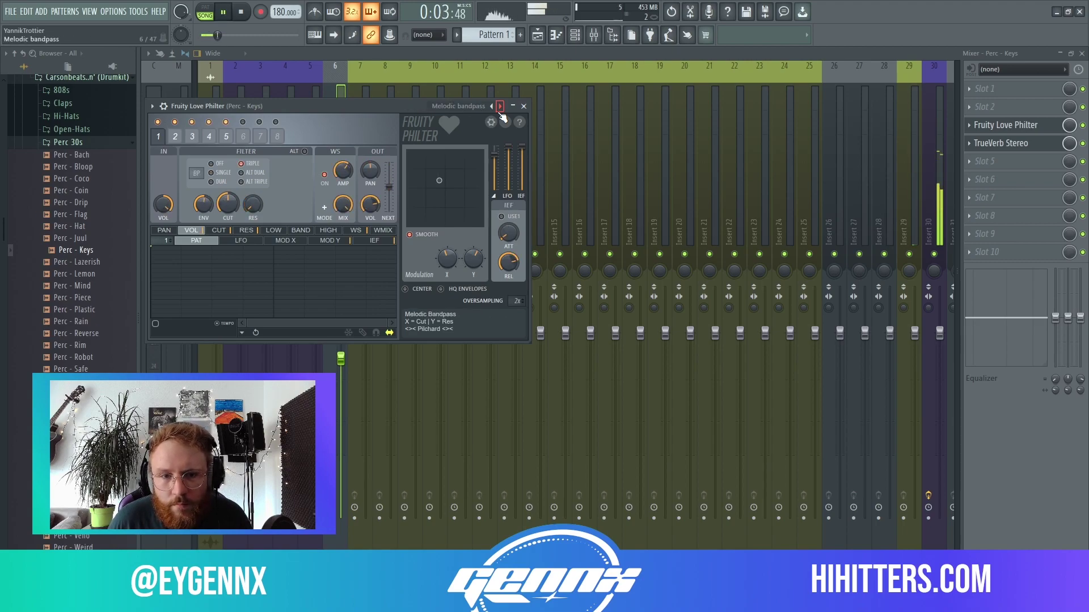
click(499, 106)
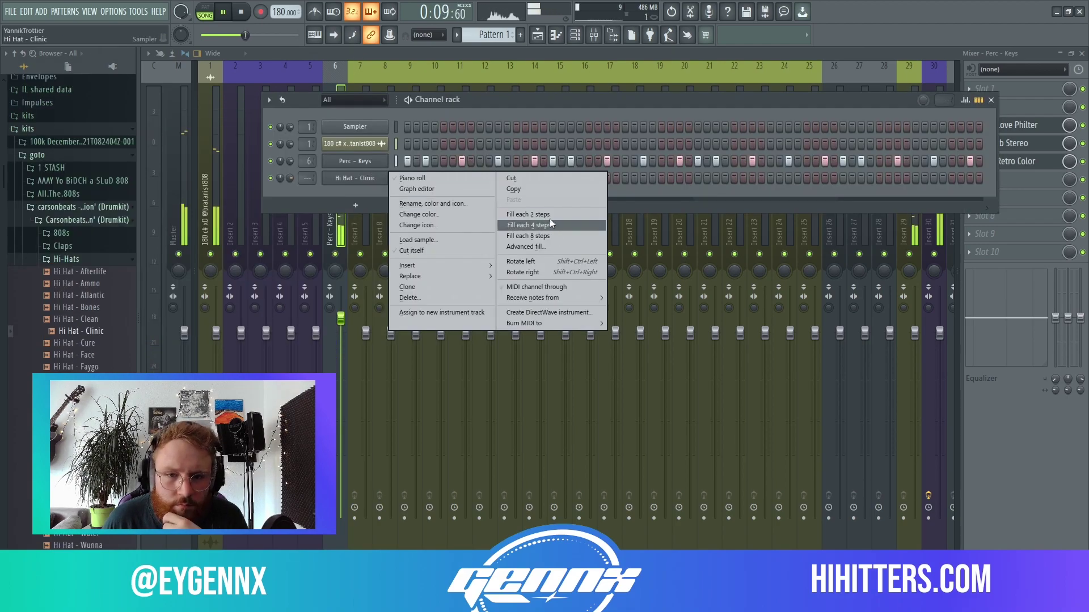
Step: Fill the Hi Hat - Clinic channel with a hit every 2 steps
click(546, 215)
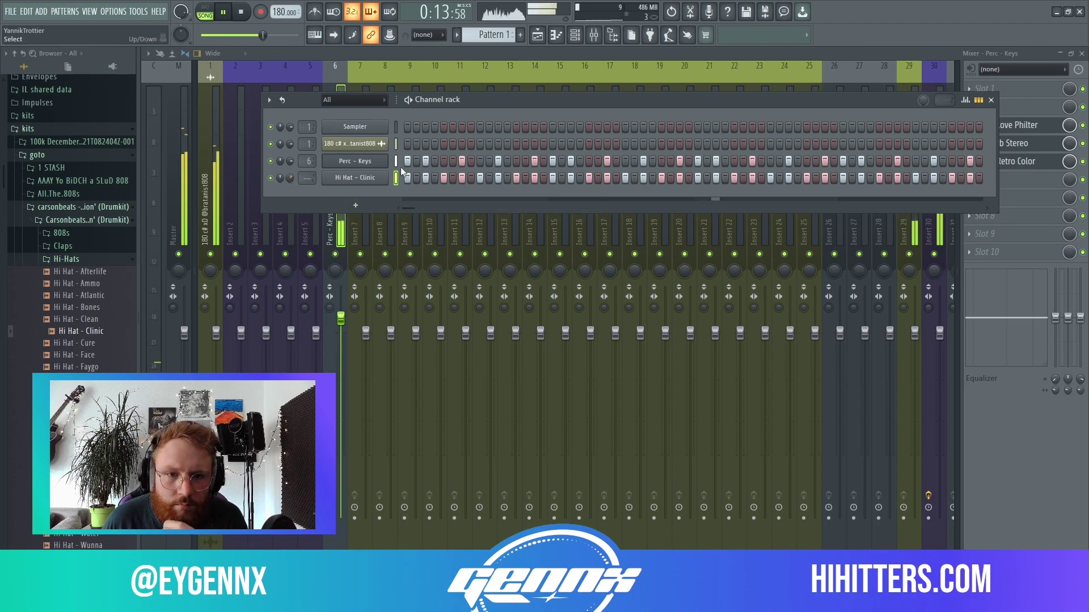
click(402, 50)
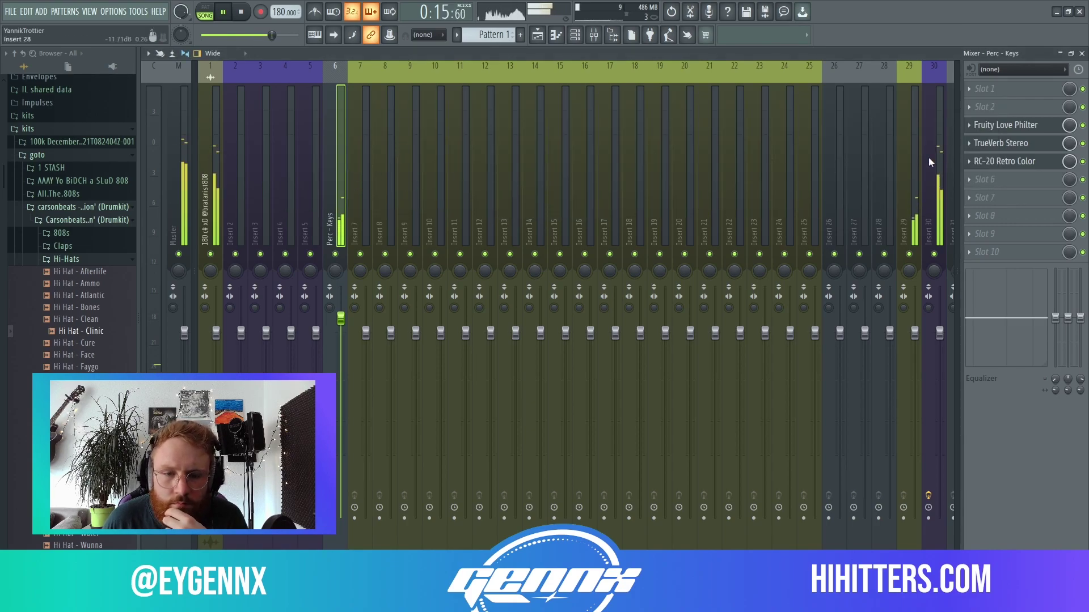
Step: Load Fruity Stereo Enhancer into slot 6 of the Perc - Keys track with stereo separation at about 56% separated
click(1000, 192)
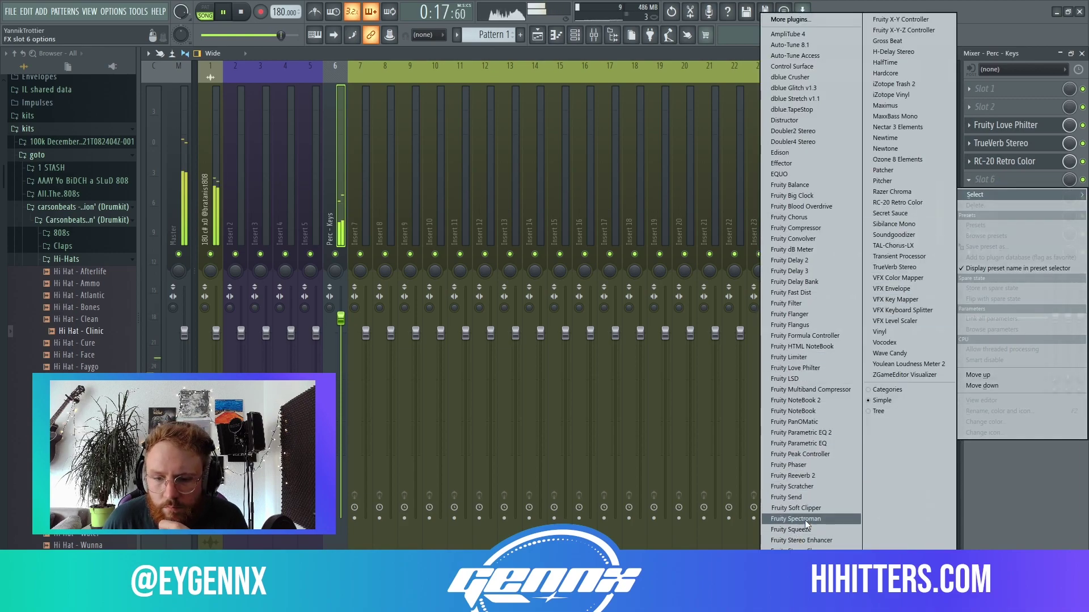
click(801, 540)
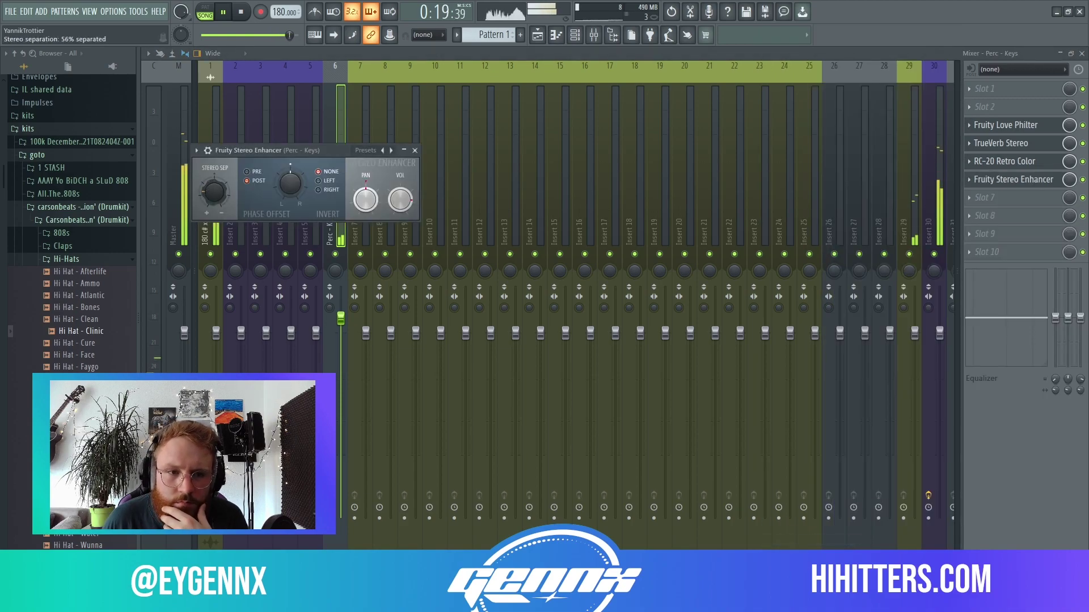
click(415, 150)
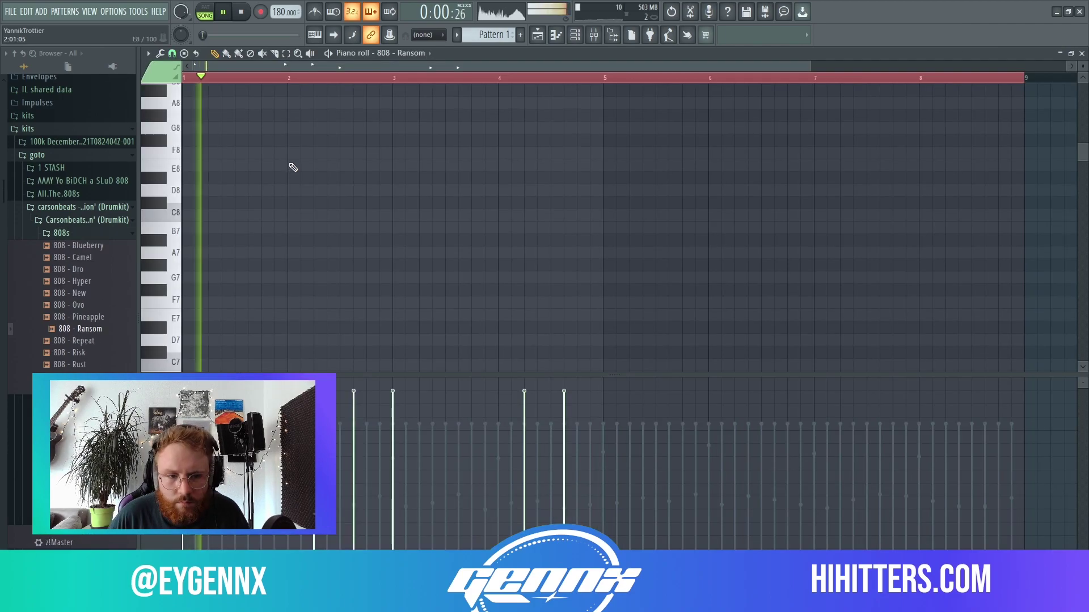
Step: Duplicate the first four bars of 808 - Ransom notes into bars 5 to 8
ctrl+right_click(291, 165)
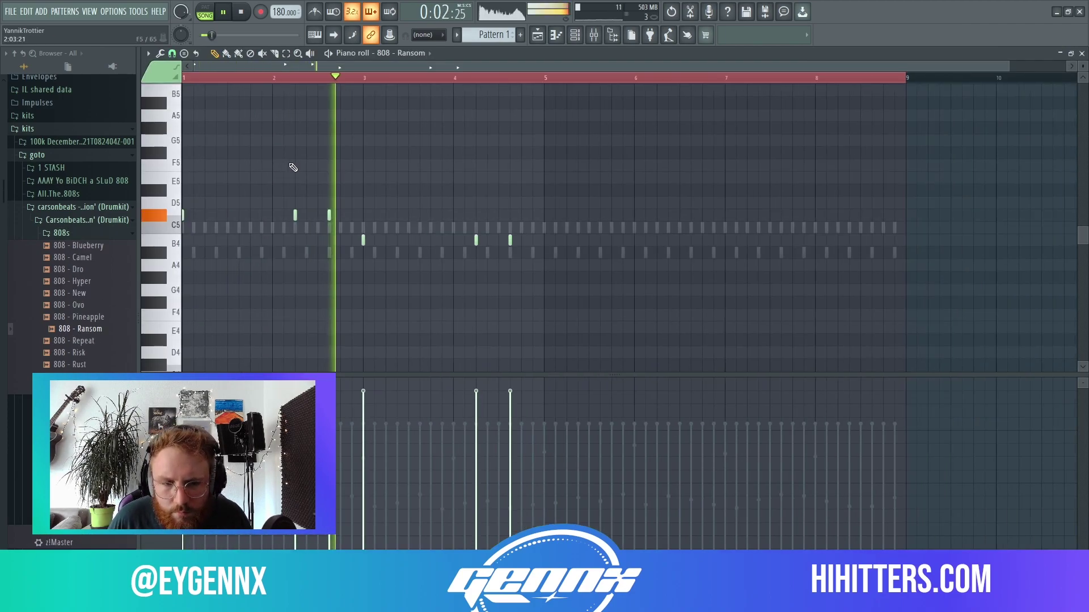
key(ctrl+a)
scroll(292, 166, down, 1)
key(ctrl+d)
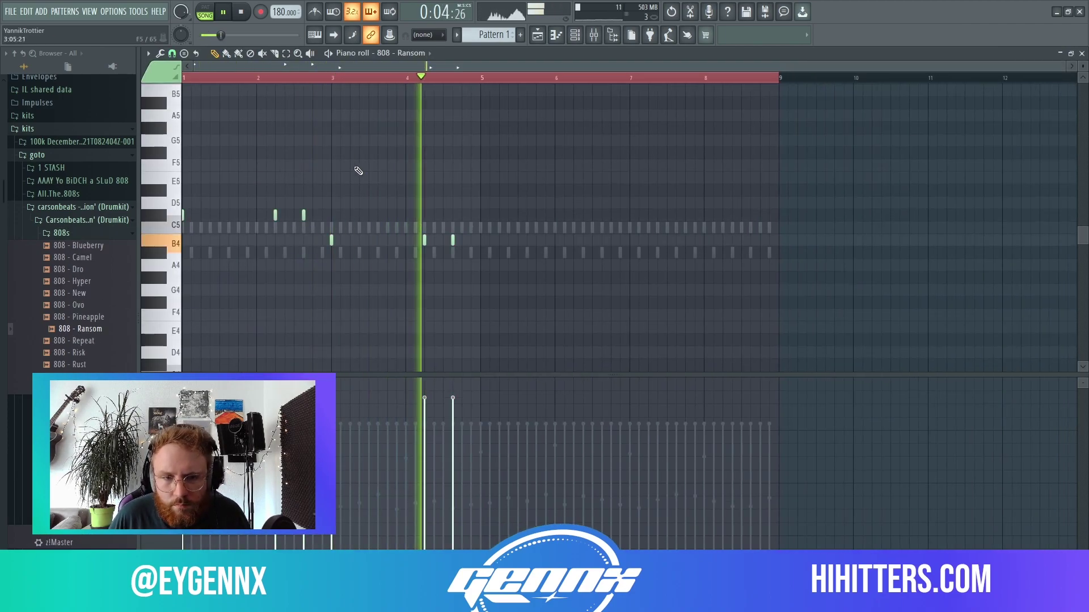
drag(534, 79, 477, 79)
key(ctrl+b)
key(ctrl+d)
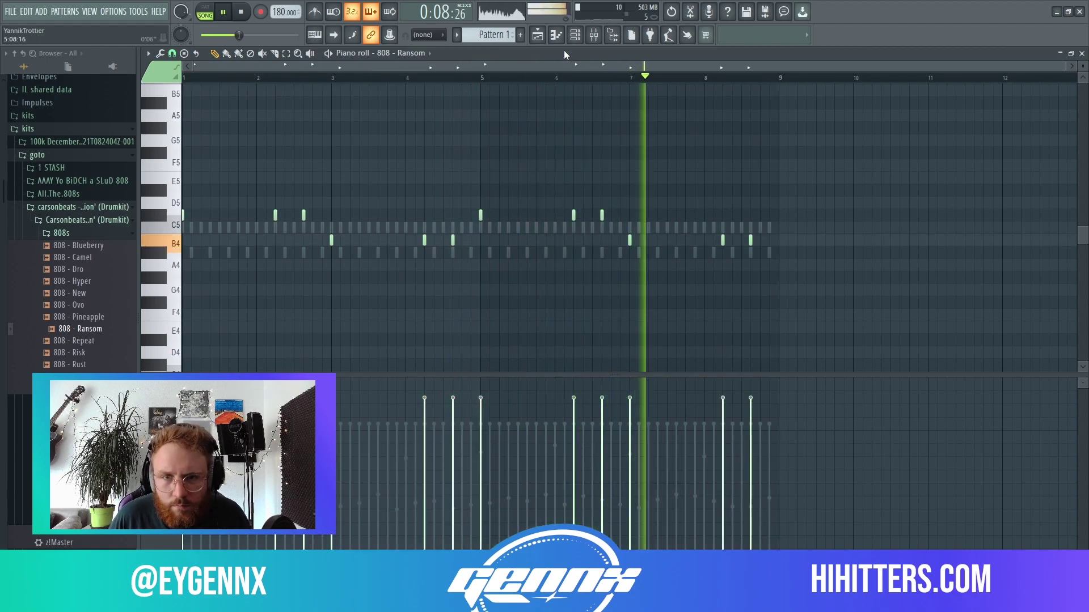
Step: Lower the Perc - Keys mixer track's volume to about 103%
click(594, 35)
click(576, 36)
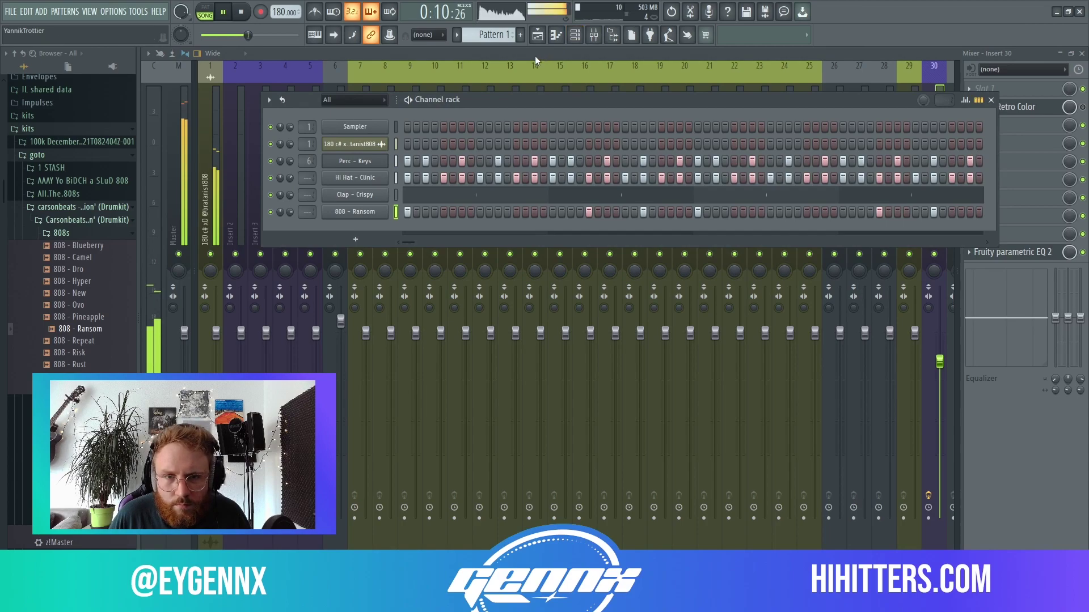
click(535, 57)
click(575, 35)
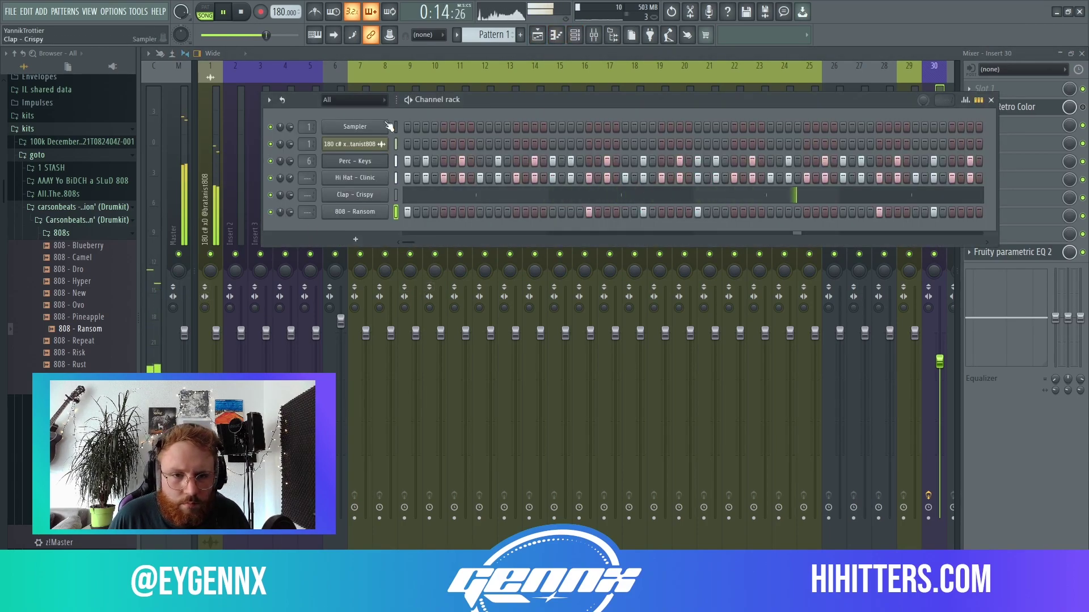
click(430, 53)
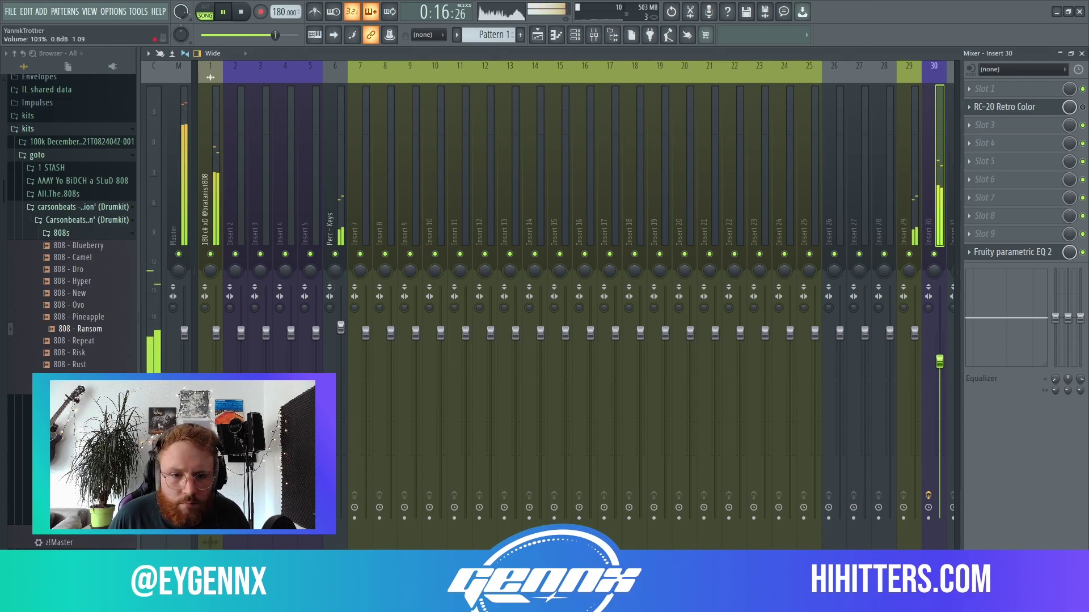
Step: Add the GNX Everyday Kick sample from GENNX DRUM KIT 2.0 as a new channel below 808 - Ransom
click(575, 35)
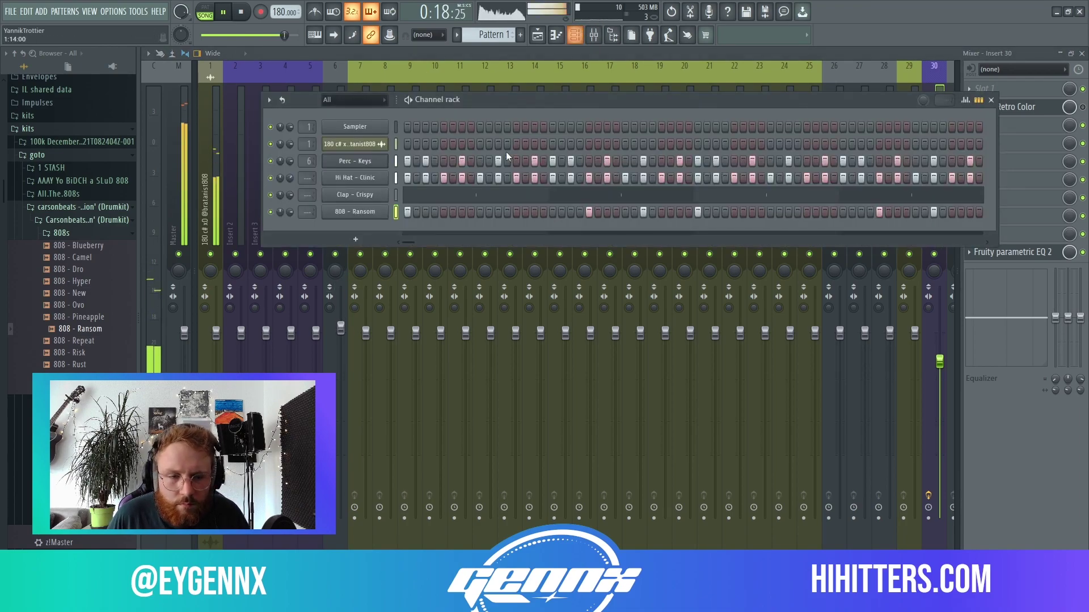
click(93, 235)
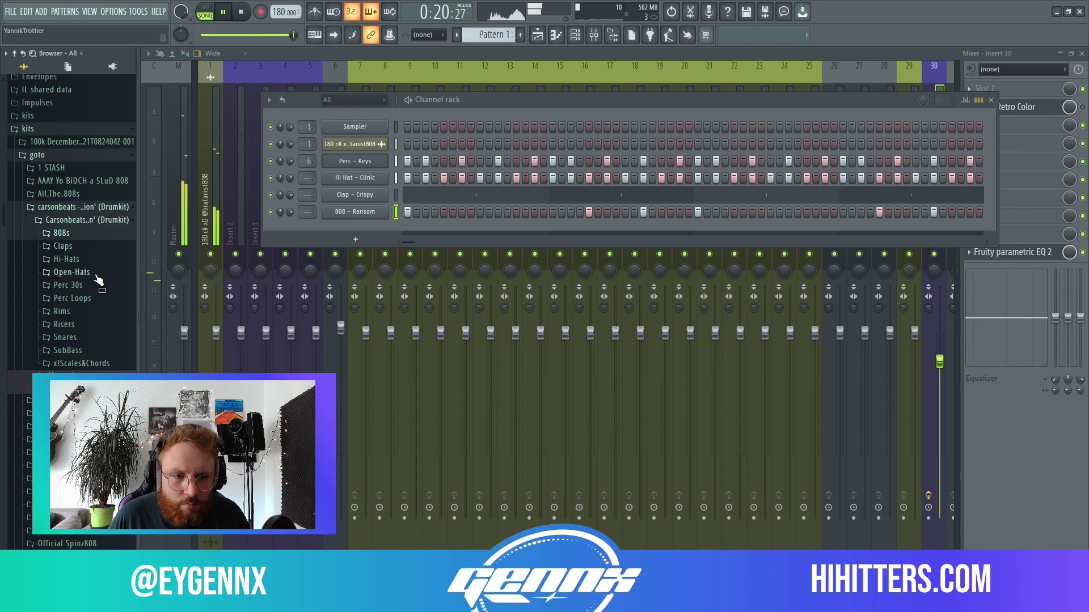
scroll(93, 334, down, 4)
click(97, 310)
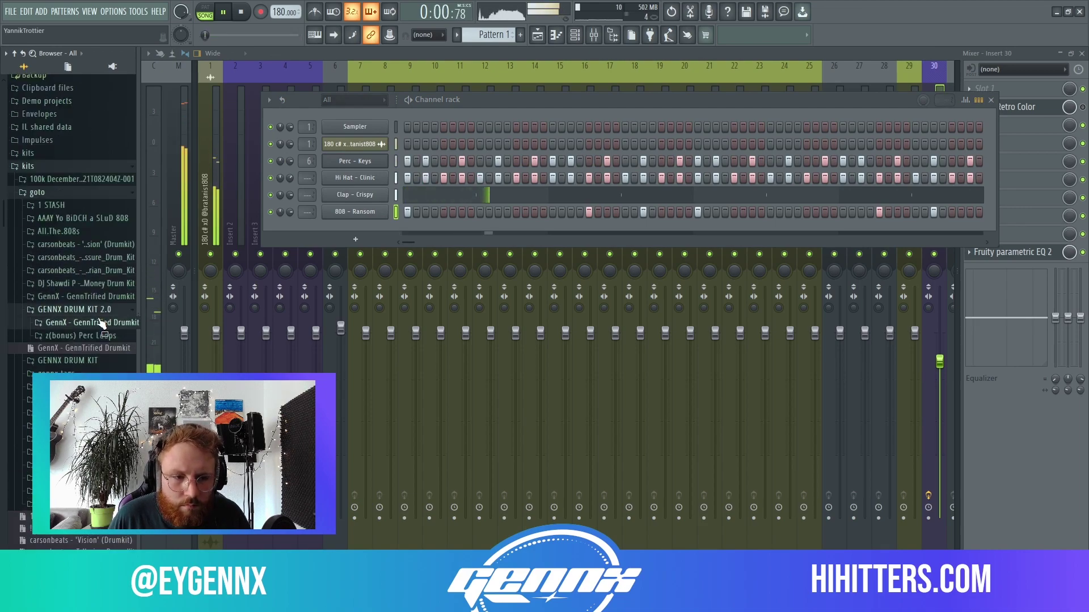
click(101, 323)
click(63, 388)
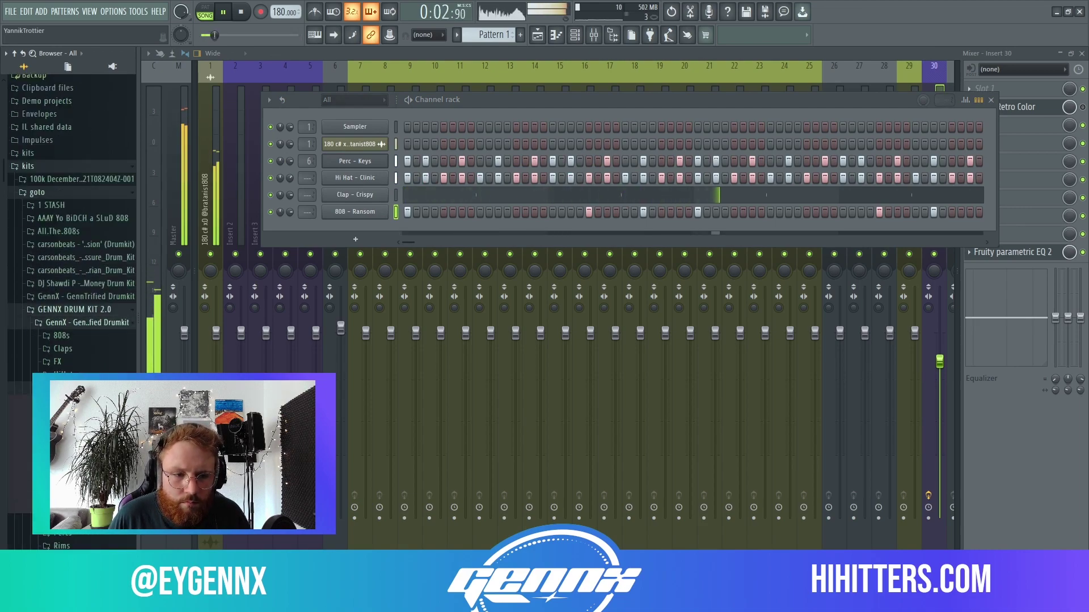
click(74, 440)
drag(74, 440, 376, 226)
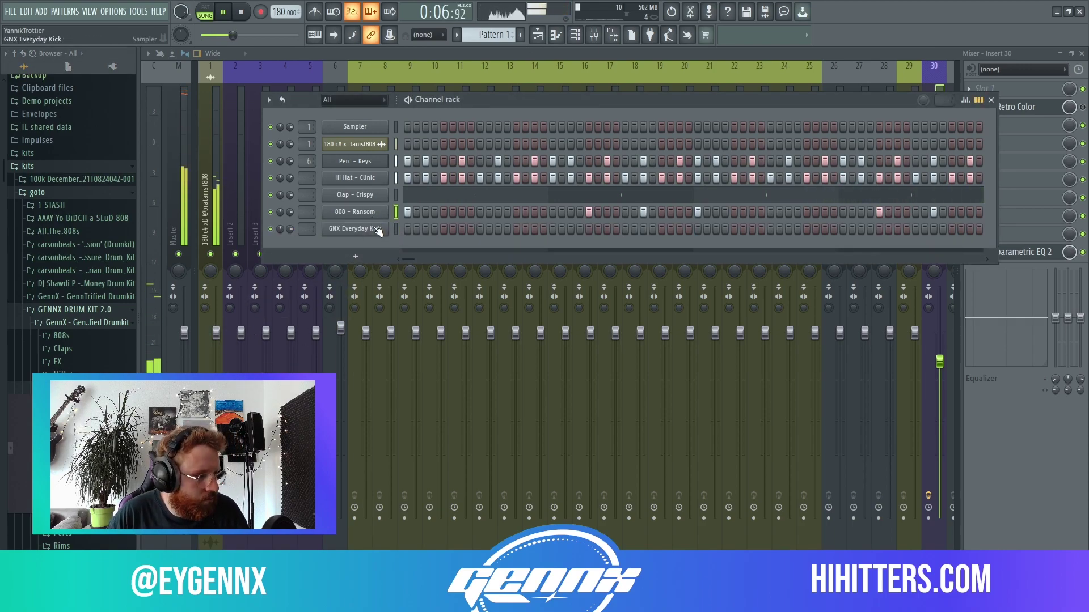
Step: Paste the 808 - Ransom notes onto the GNX Everyday Kick channel and bring every kick note to C5
key(Down)
key(ctrl+v)
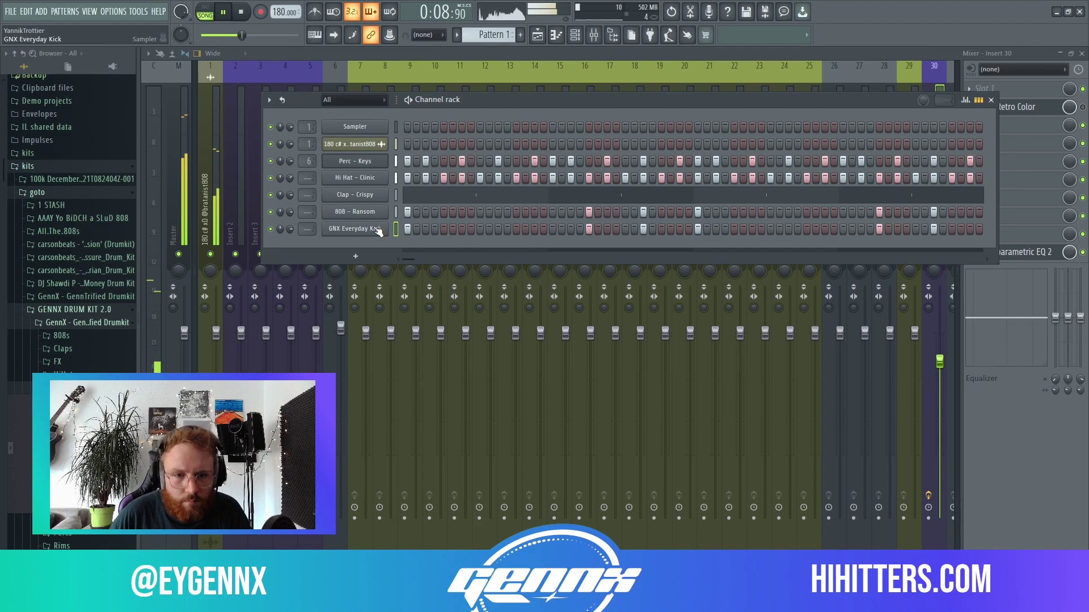
right_click(377, 229)
click(404, 229)
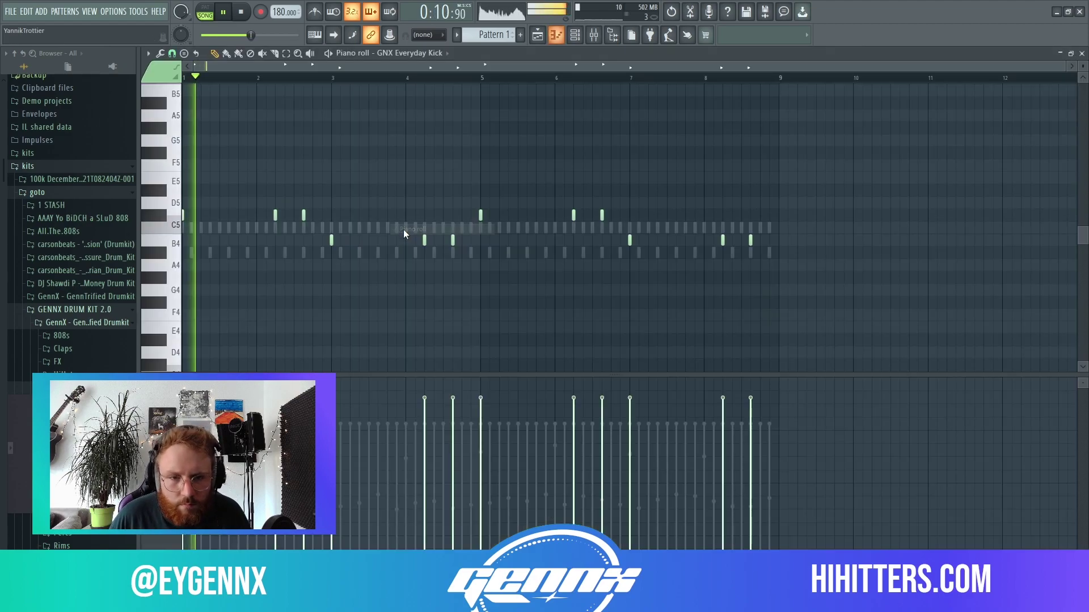
key(alt+k)
key(Return)
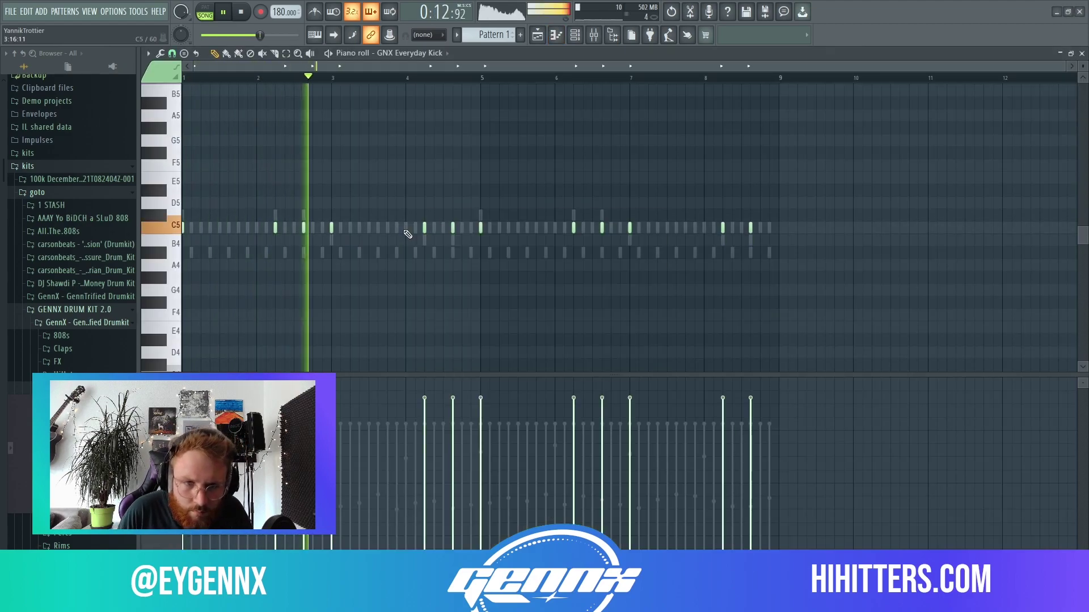
key(ctrl+a)
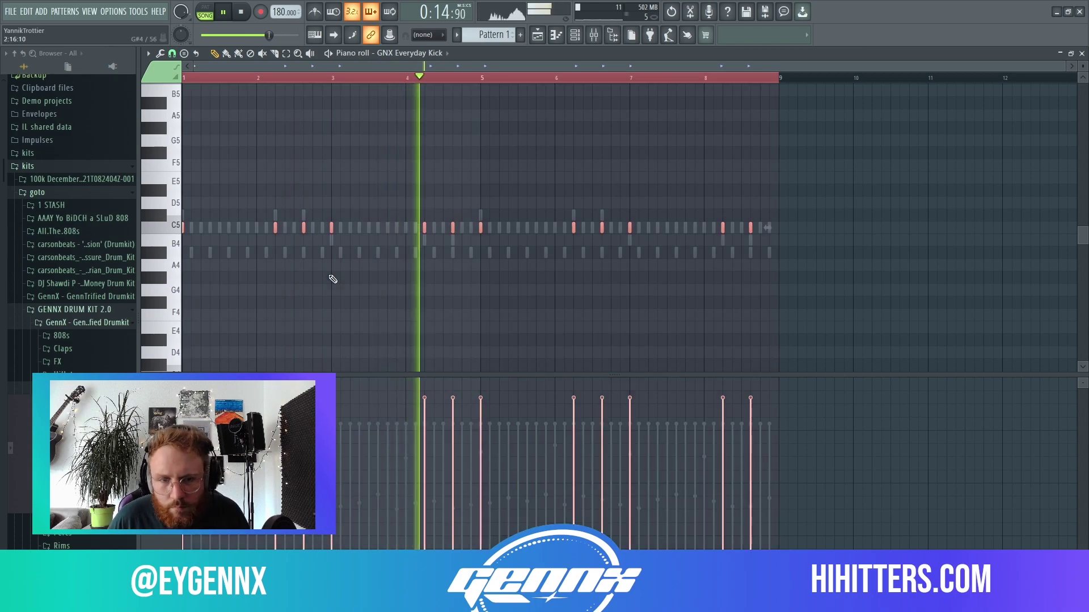
key(ctrl+d)
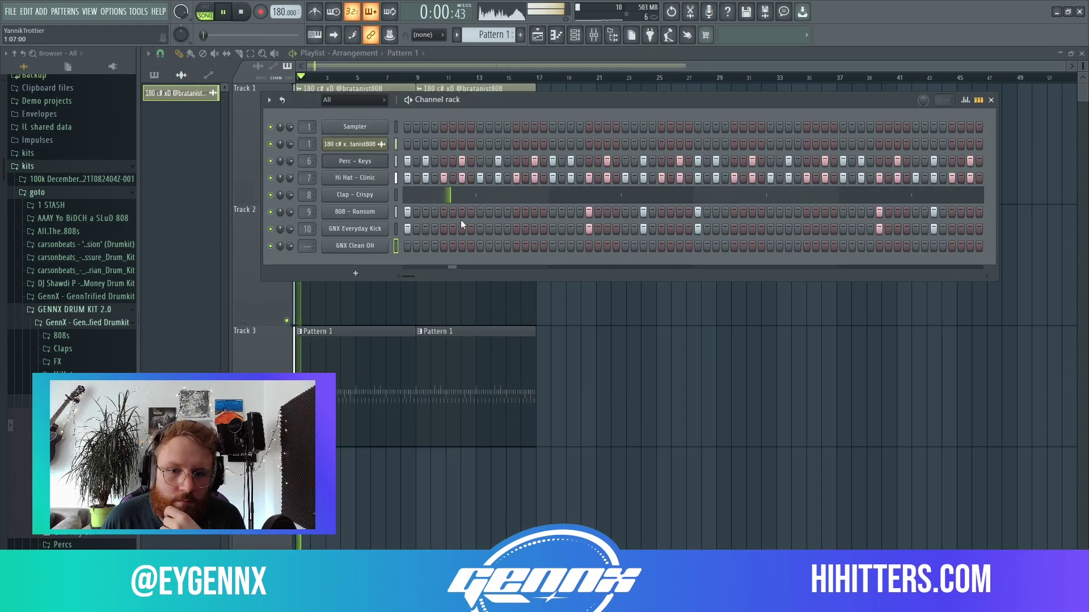
Step: Place a GNX Clean OH hit on step 5 and replay the beat from the start
click(444, 246)
key(space)
key(space)
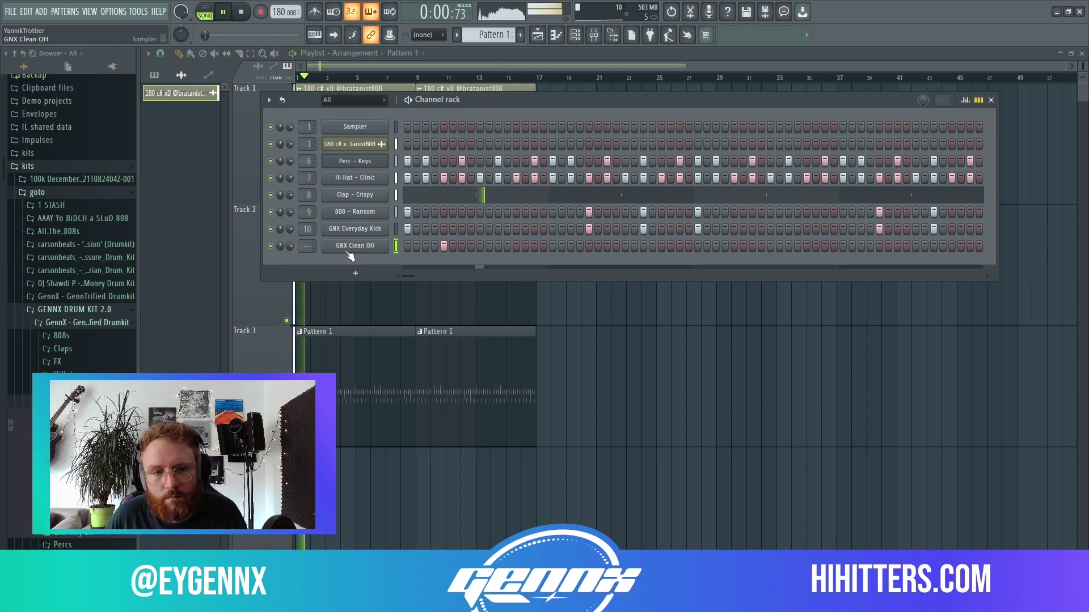
key(space)
key(space)
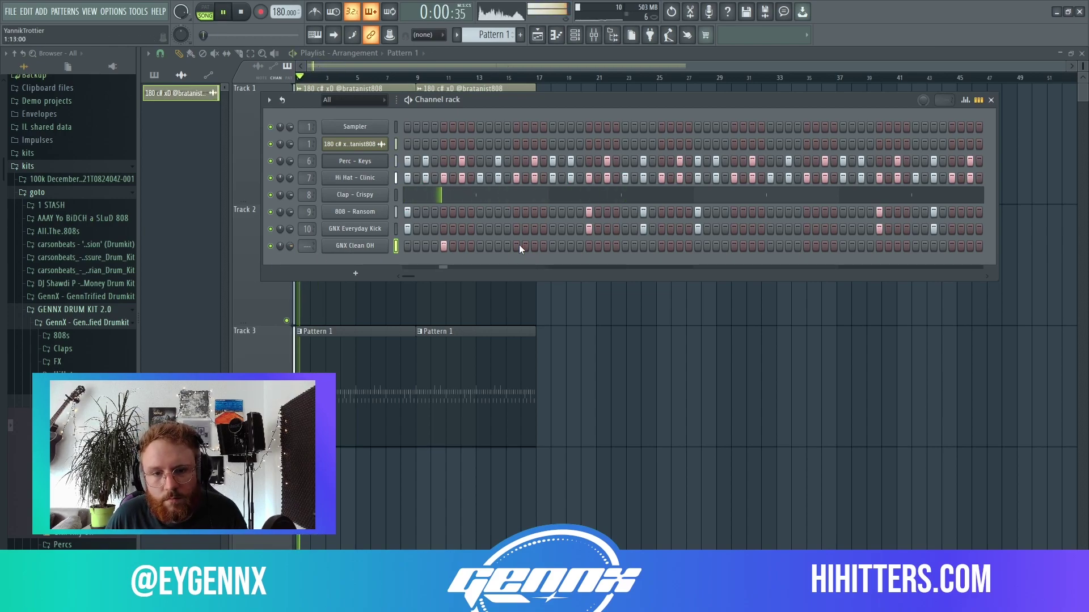
Step: Add a second GNX Clean OH hit on step 13 and replay the beat from the start
key(space)
key(space)
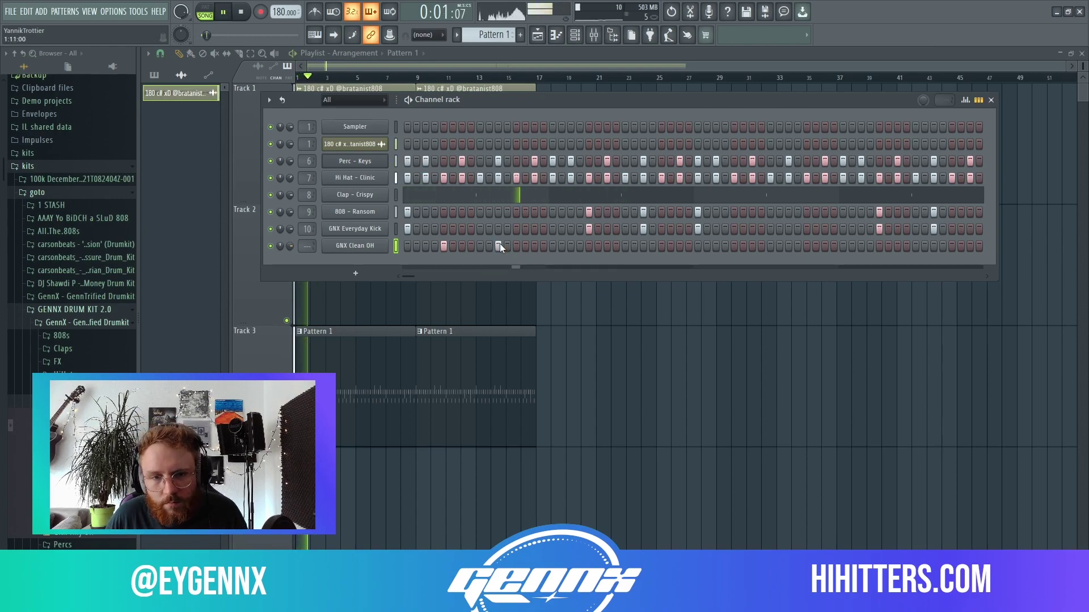
click(516, 245)
key(space)
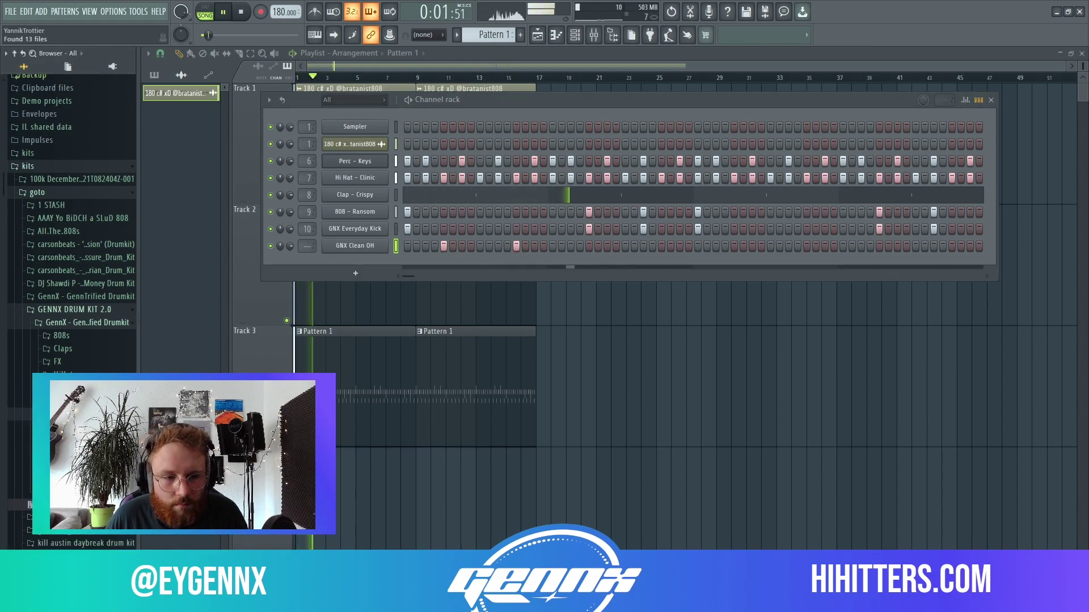
Step: Audition the percussion samples of GENNX DRUM KIT 2.0 over the beat and add GNX Knock Perc as a new channel below GNX Clean OH
key(space)
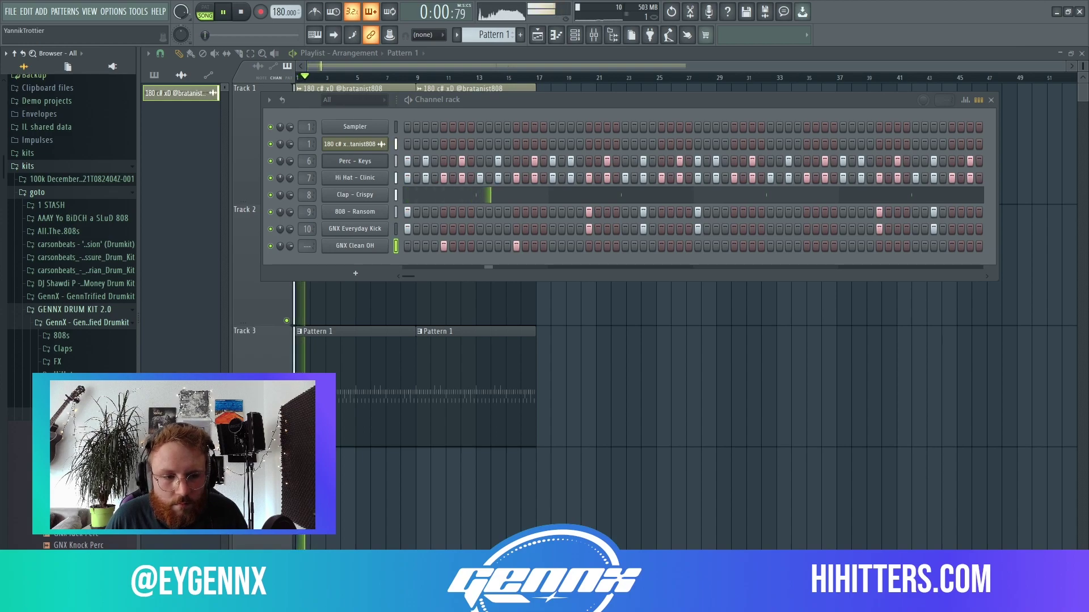
key(space)
key(space)
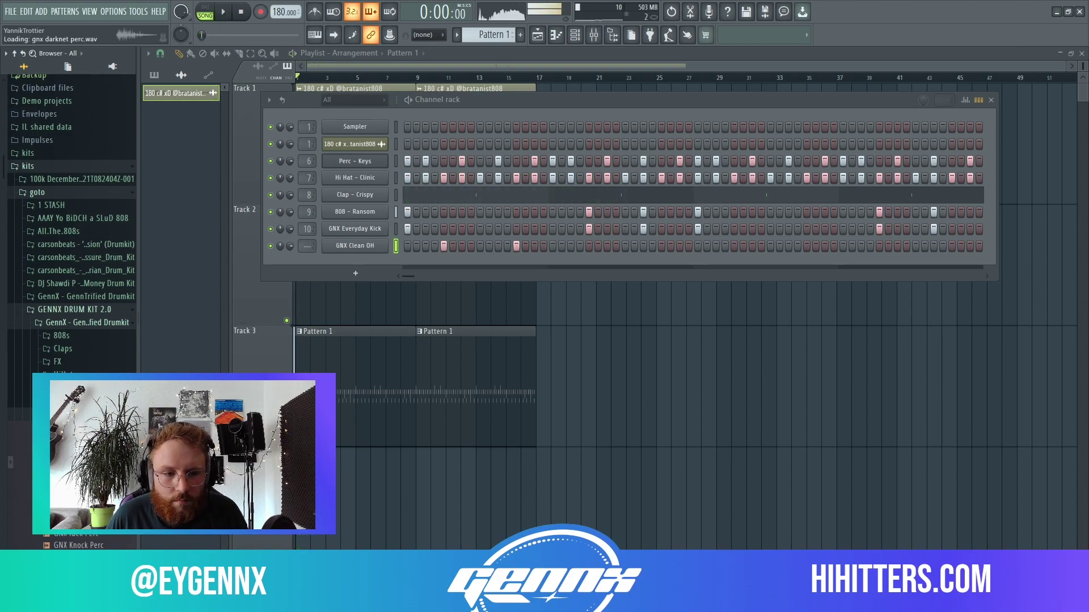
key(Down)
click(79, 481)
click(79, 494)
click(80, 507)
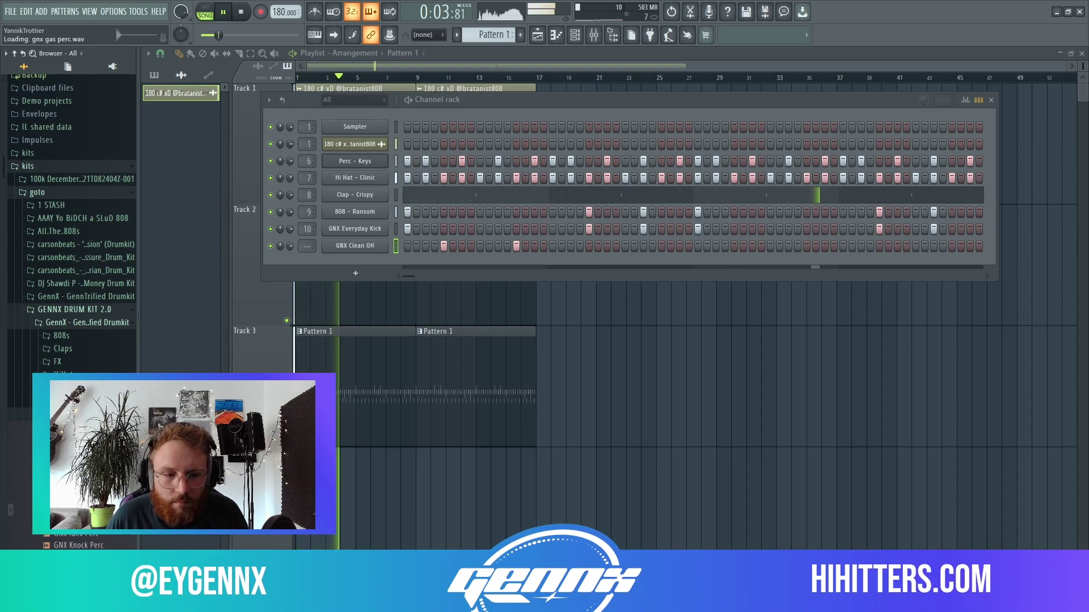
click(113, 536)
click(114, 548)
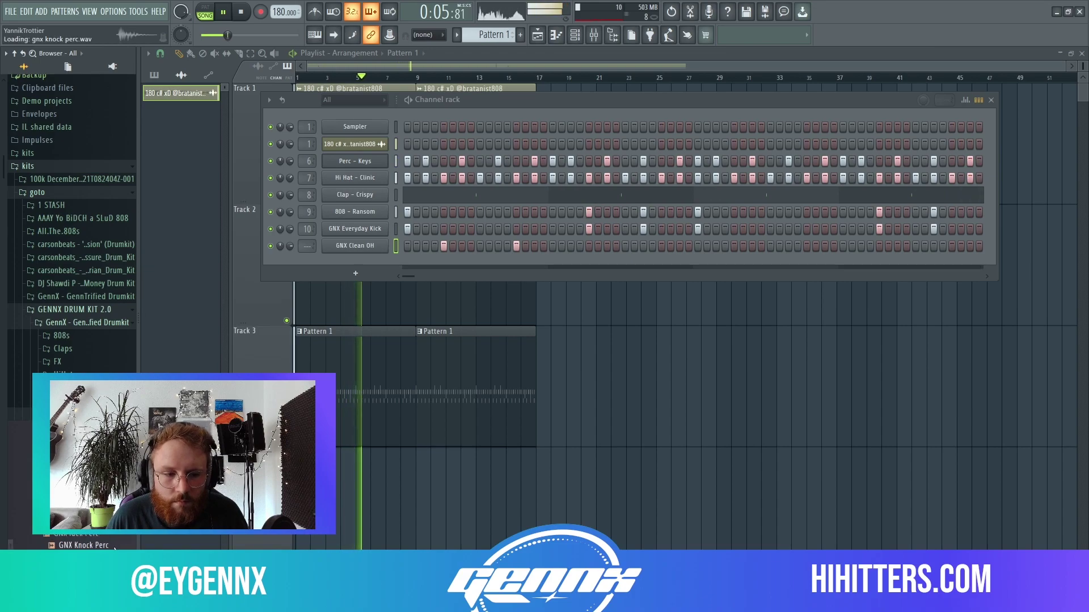
drag(85, 545, 371, 254)
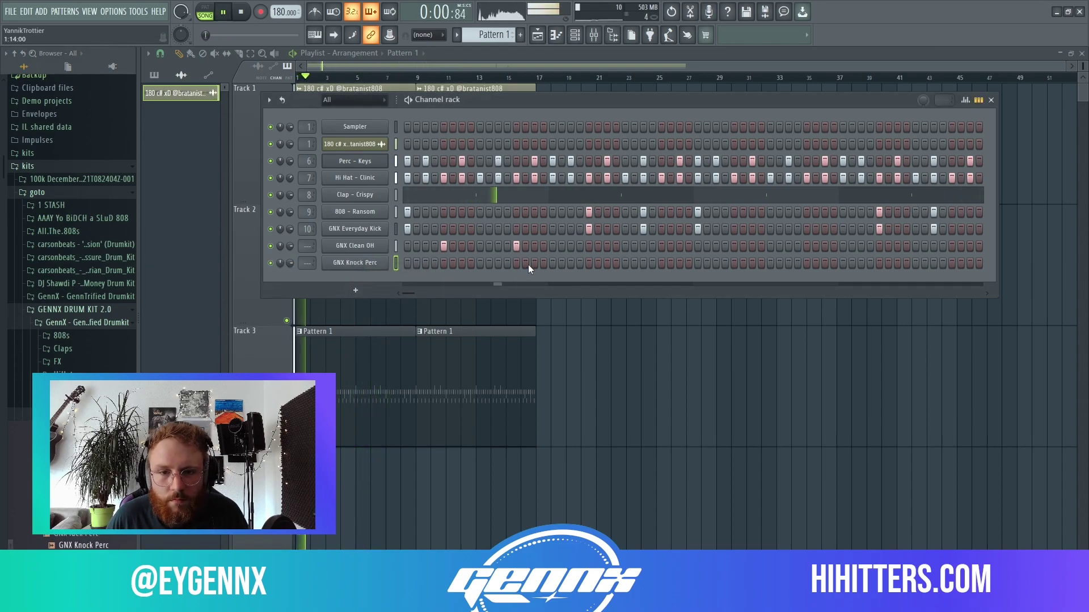
Step: Place GNX Knock Perc hits on steps 15 and 19 and adjust that channel's volume
click(572, 263)
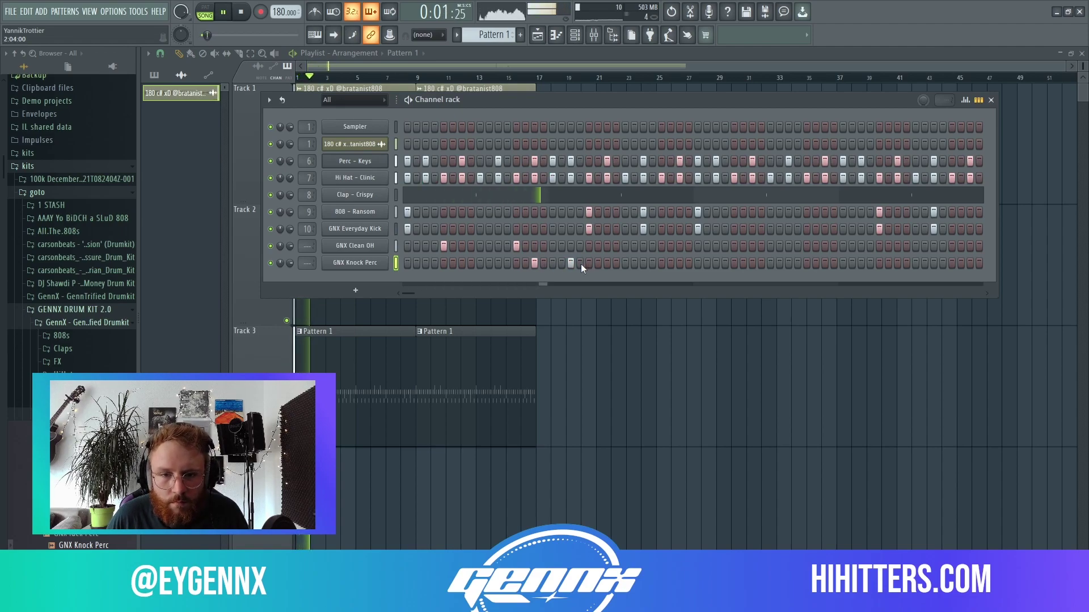
mouse_move(291, 264)
mouse_down()
mouse_move(290, 276)
mouse_move(291, 250)
mouse_up()
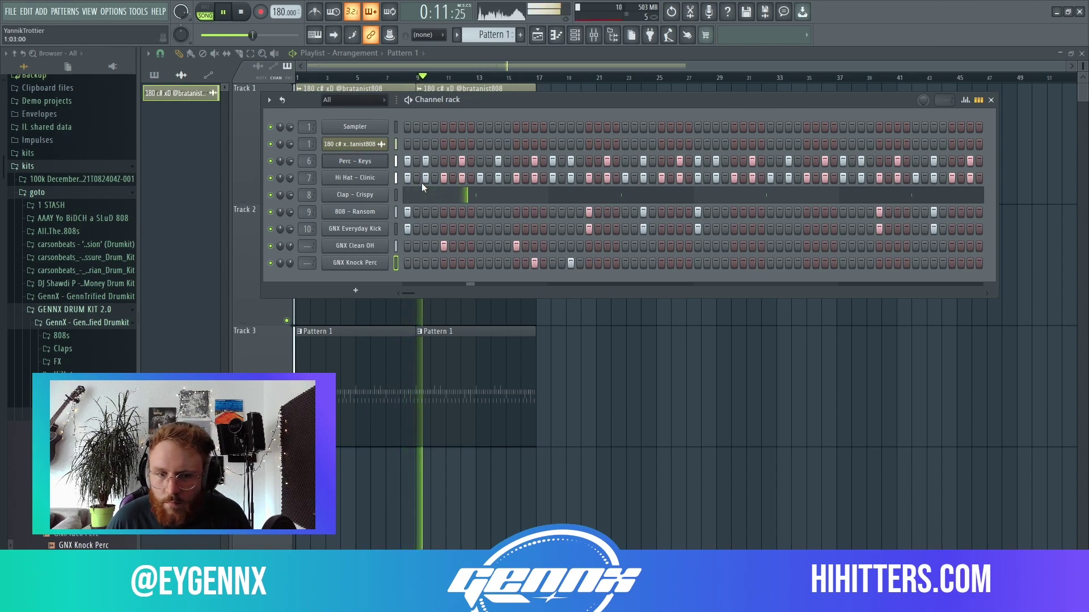
Step: Repeat the GNX Clean OH hits on steps 37 and 45, trying out GNX Knock Perc hits around step 47
click(733, 246)
click(816, 263)
click(825, 263)
key(space)
click(815, 263)
click(825, 263)
click(806, 246)
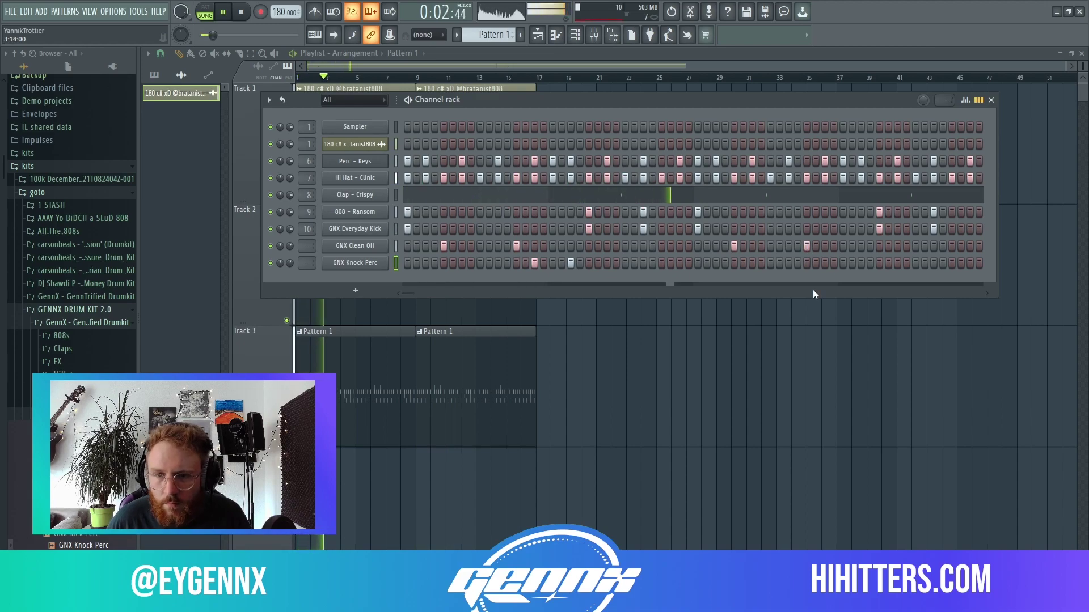
Step: Place one GNX Knock Perc hit on step 47 while replaying the beat
key(space)
key(space)
click(833, 262)
click(833, 263)
click(825, 262)
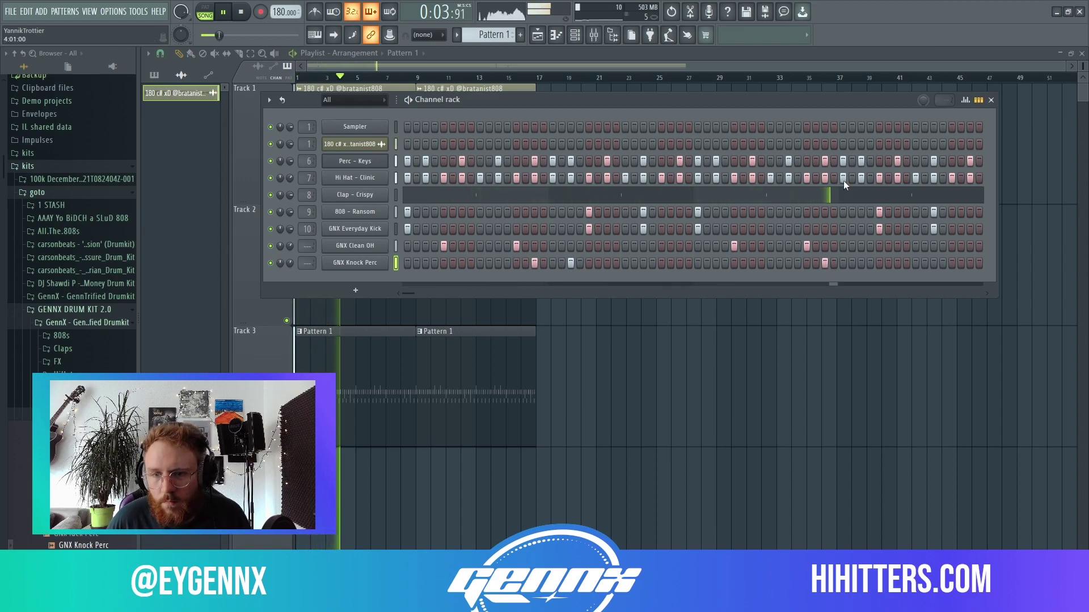
Step: Duplicate the first four bars of GNX Clean OH notes in the piano roll to fill bars 5 to 8
right_click(385, 245)
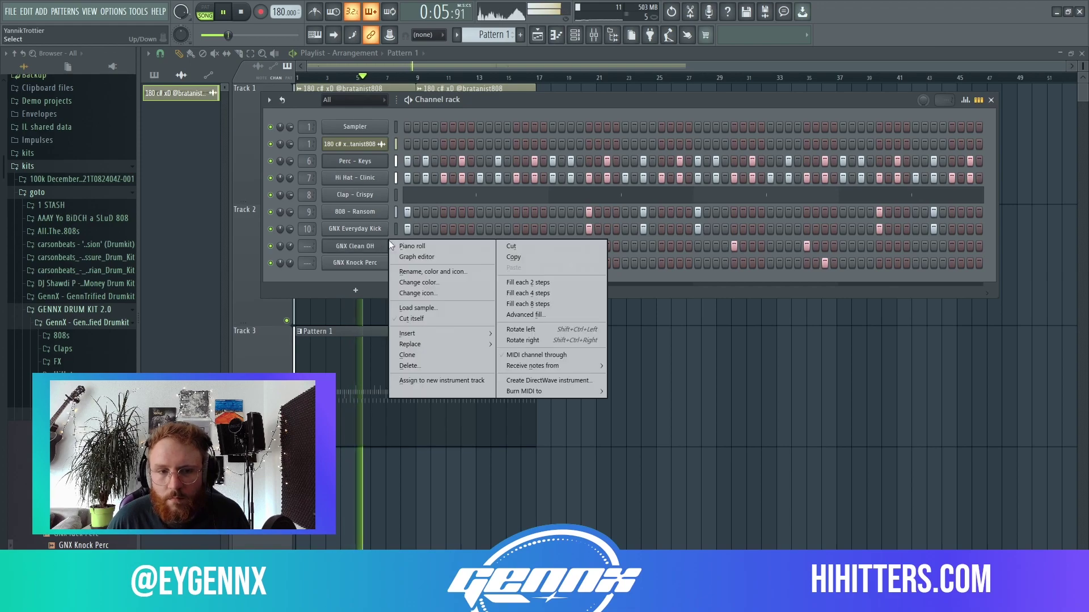
click(406, 246)
drag(778, 79, 480, 83)
key(ctrl+b)
key(ctrl+d)
Step: Duplicate the first four bars of GNX Knock Perc notes in the piano roll to fill bars 5 to 8
click(430, 54)
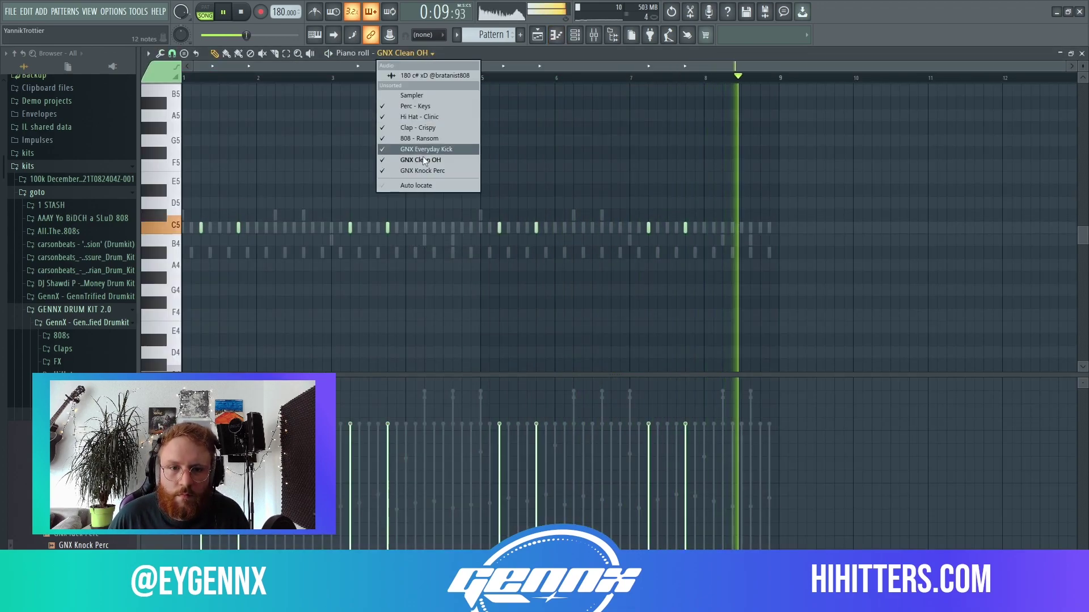
click(423, 171)
drag(482, 80, 107, 71)
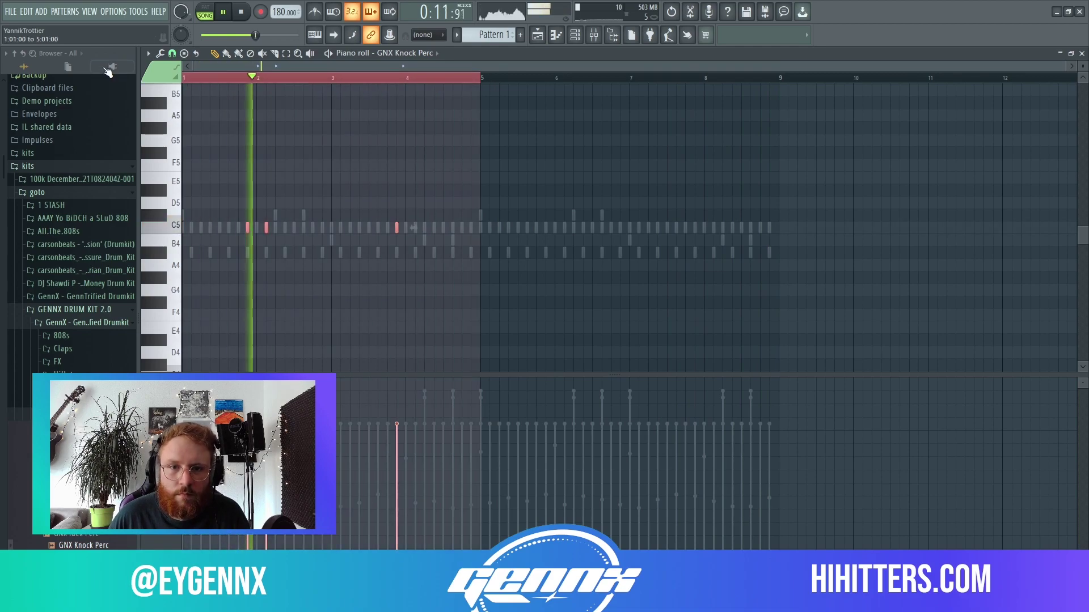
key(ctrl+b)
key(ctrl+d)
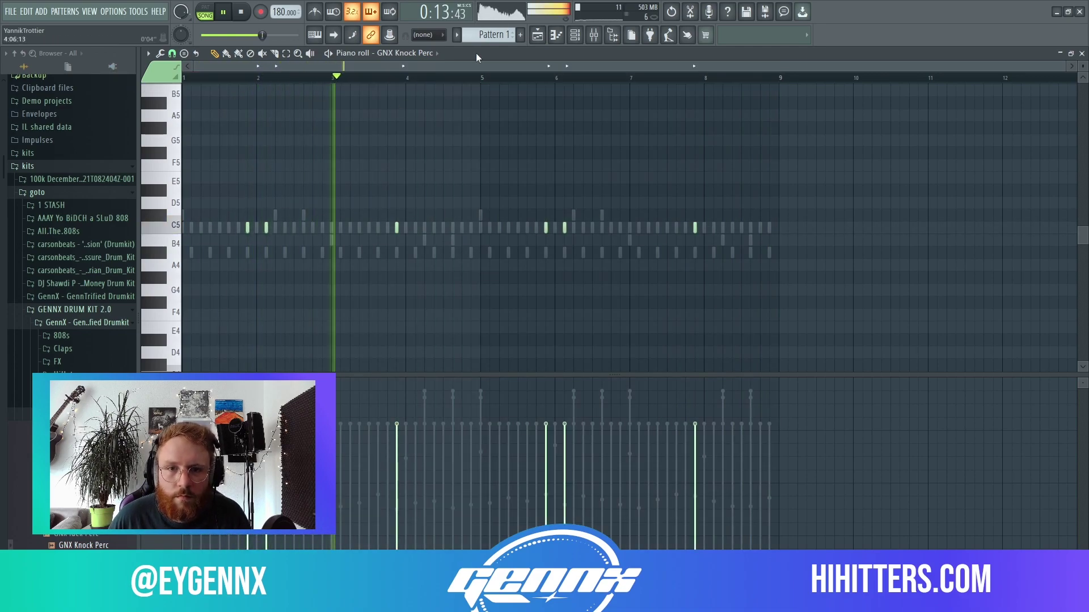
Step: Review the channel rack, mixer and playlist and play back the beat with the completed drum pattern
click(575, 39)
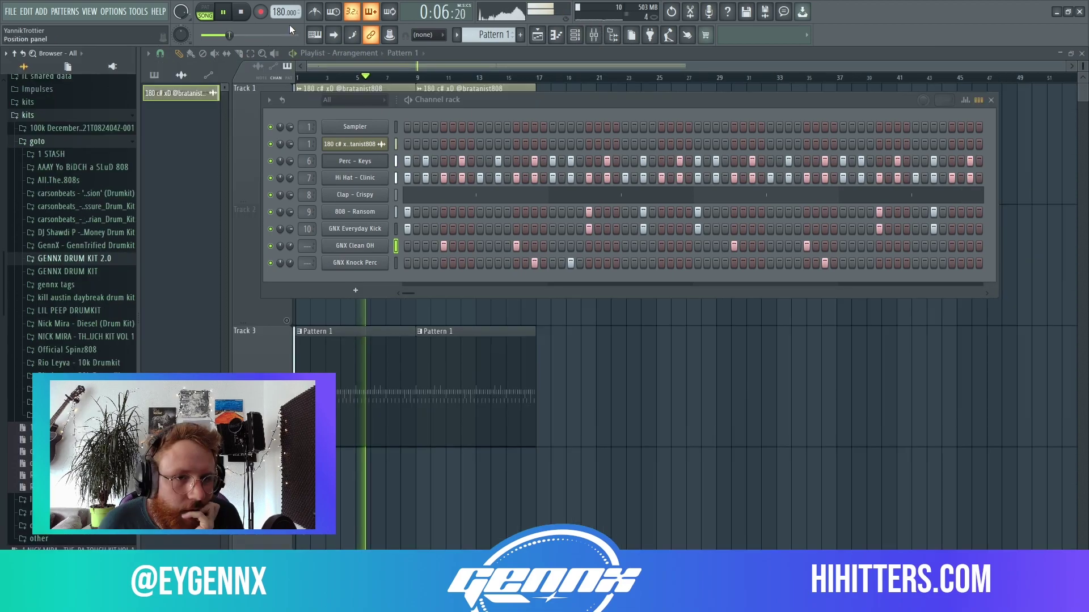
key(space)
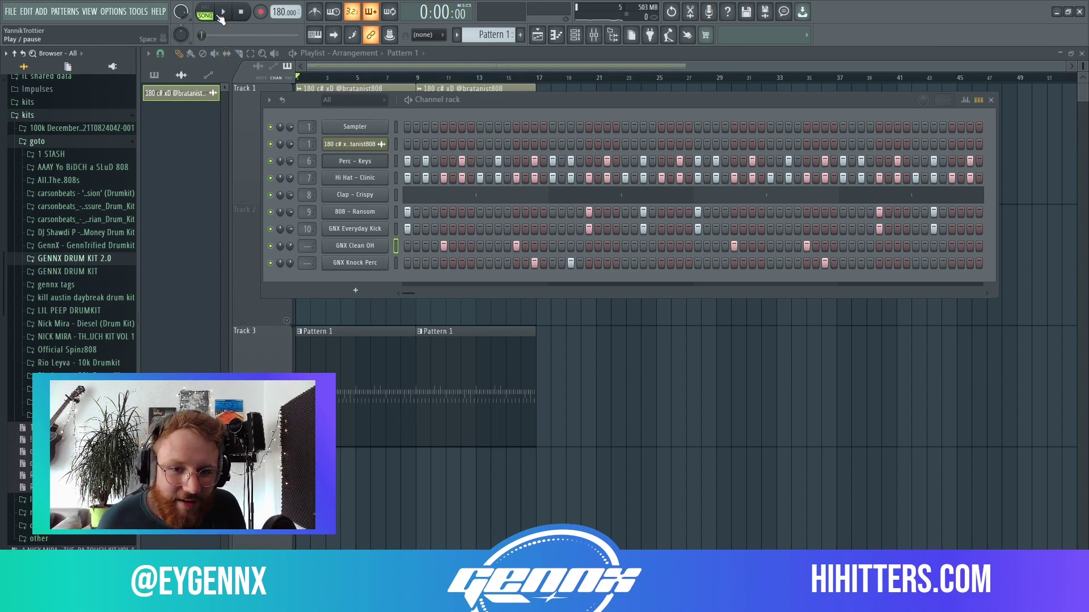
key(F9)
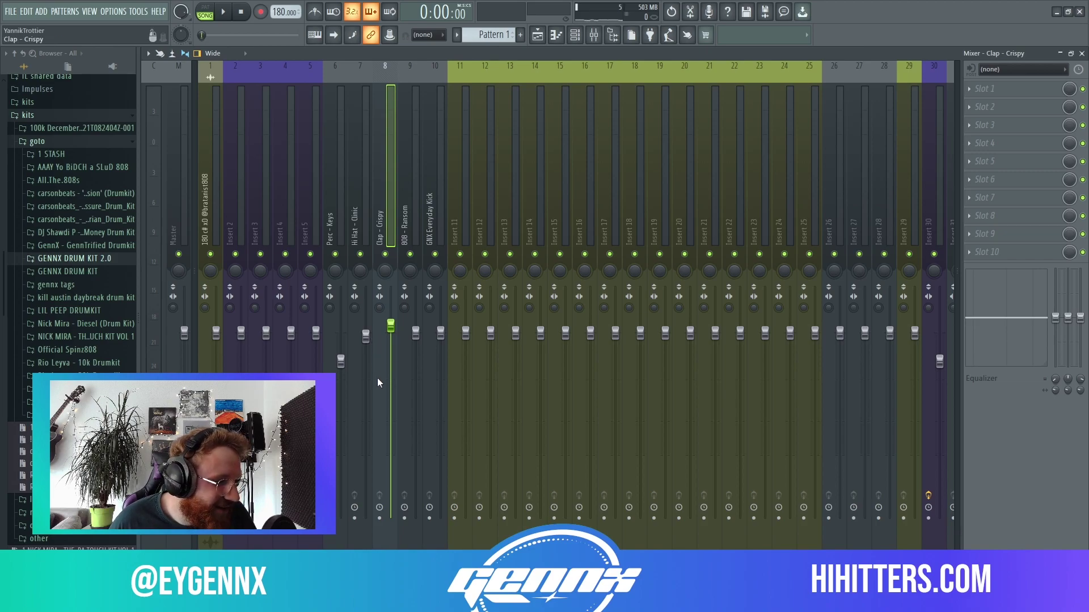
click(538, 35)
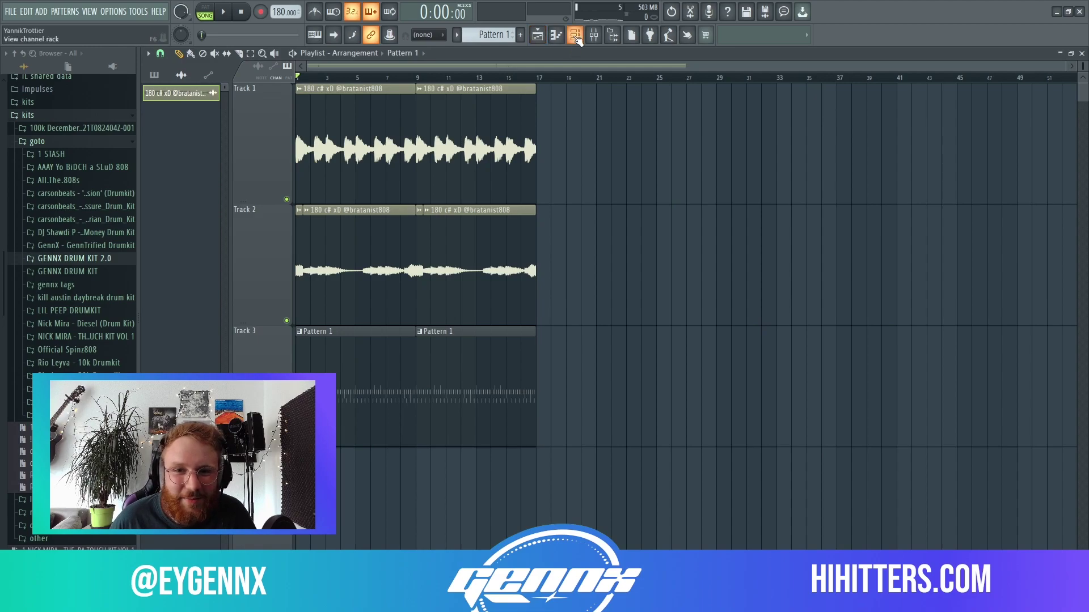
click(223, 12)
click(250, 13)
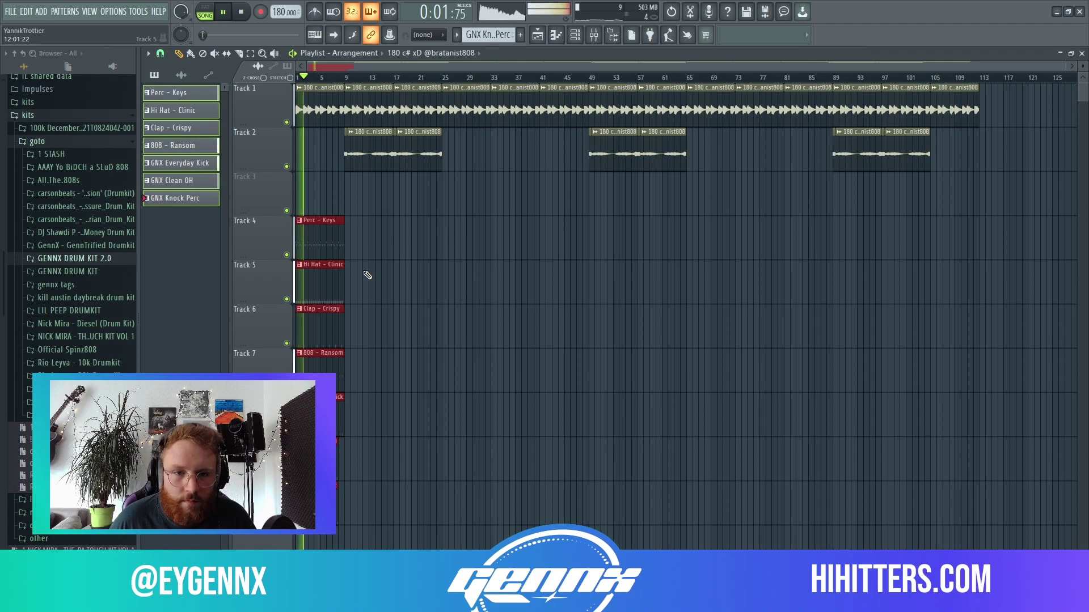
Step: Move the melody clips on Track 1 and Track 2 from bar 9 onward eight bars later in the arrangement
drag(1045, 215, 343, 57)
mouse_move(378, 114)
mouse_down()
mouse_move(423, 114)
mouse_move(356, 89)
mouse_move(322, 98)
mouse_move(371, 107)
mouse_up()
mouse_move(382, 157)
mouse_down()
mouse_move(418, 161)
mouse_move(365, 149)
mouse_up()
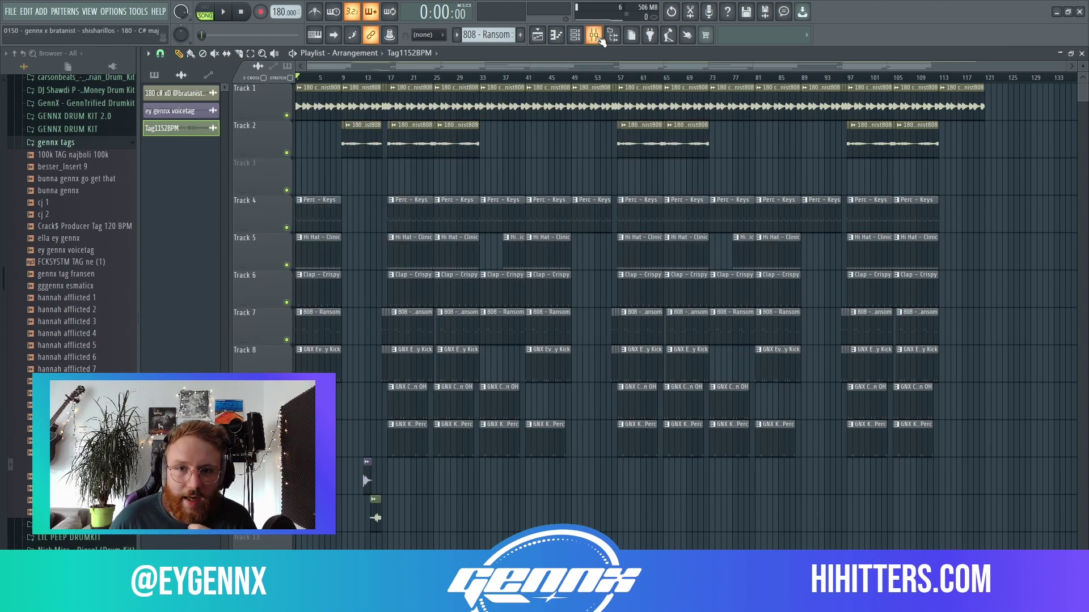
Step: Open the mixer and bring up the plugin choices for the Master track's second effect slot
click(594, 34)
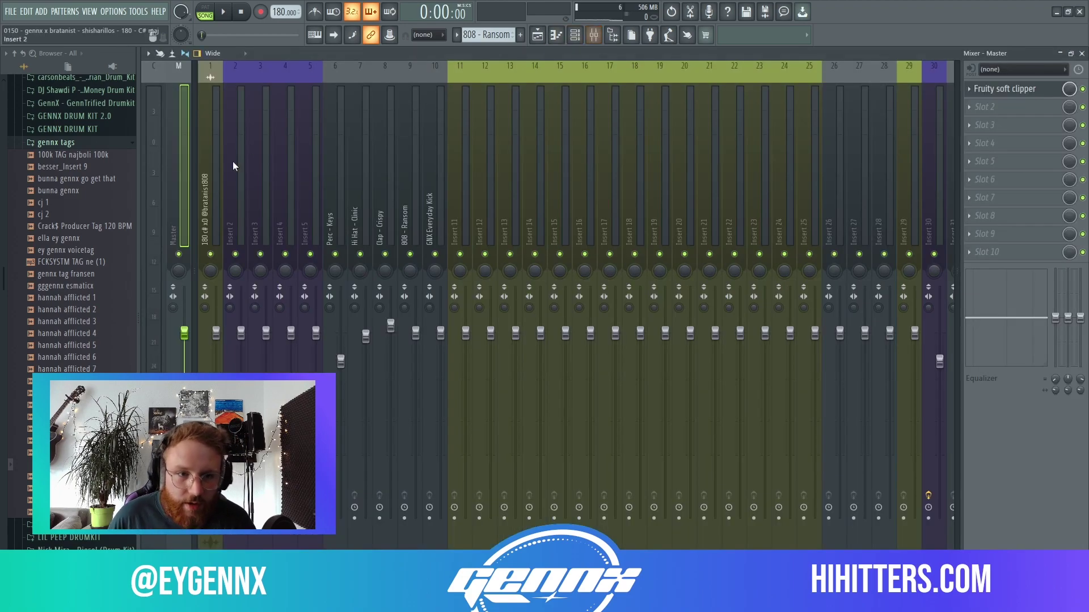
click(991, 109)
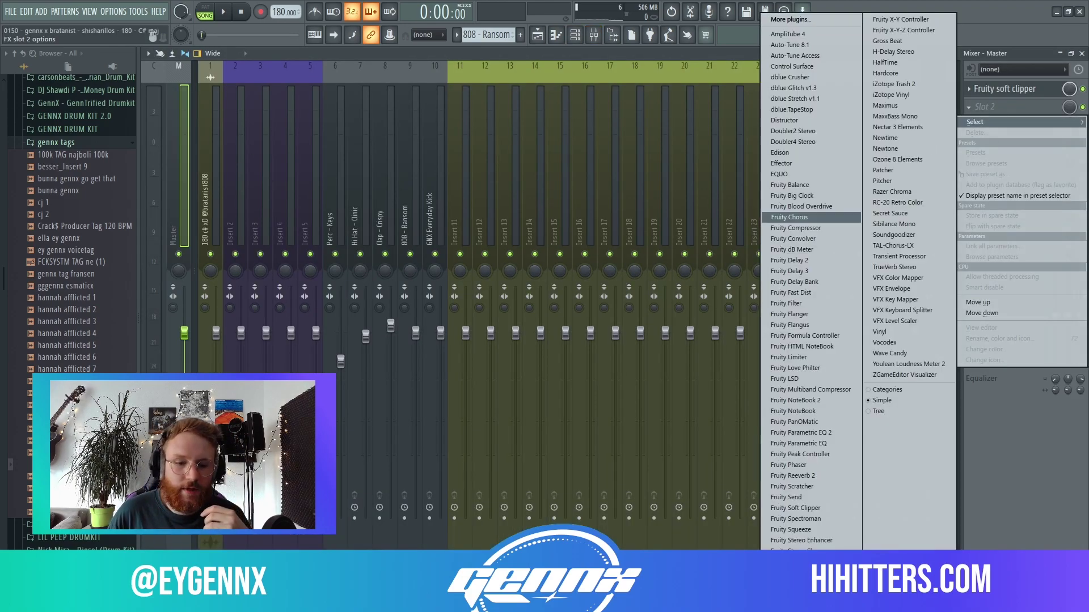
Step: Switch to Chrome, search Google for "izotope ozone" and compare the Ozone 9 editions offered in the shopping results
click(346, 601)
click(307, 550)
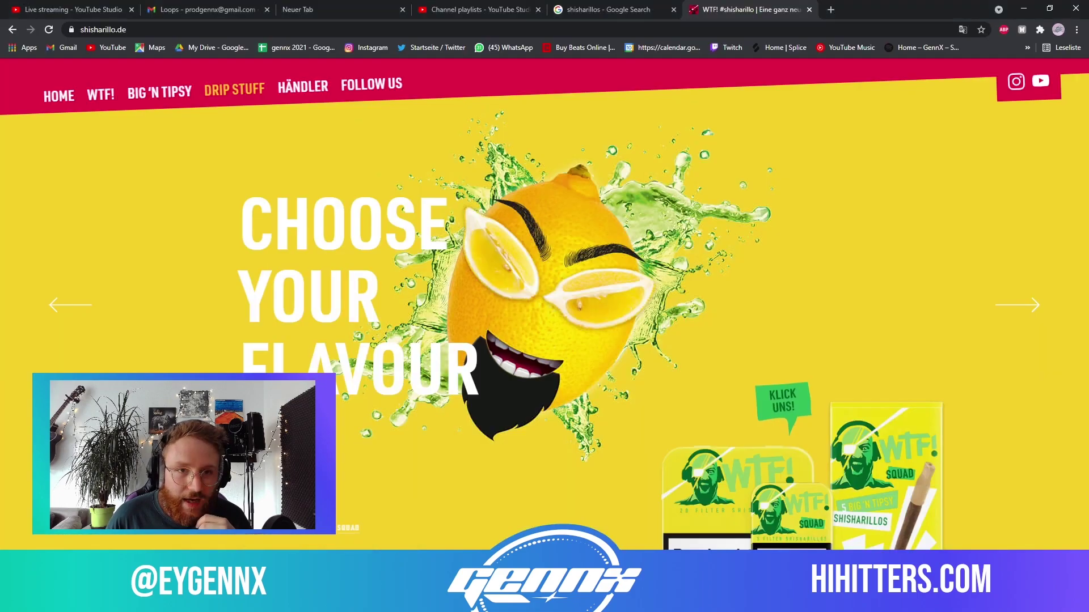
click(423, 23)
text(izotope ozone)
key(Return)
scroll(54, 174, down, 2)
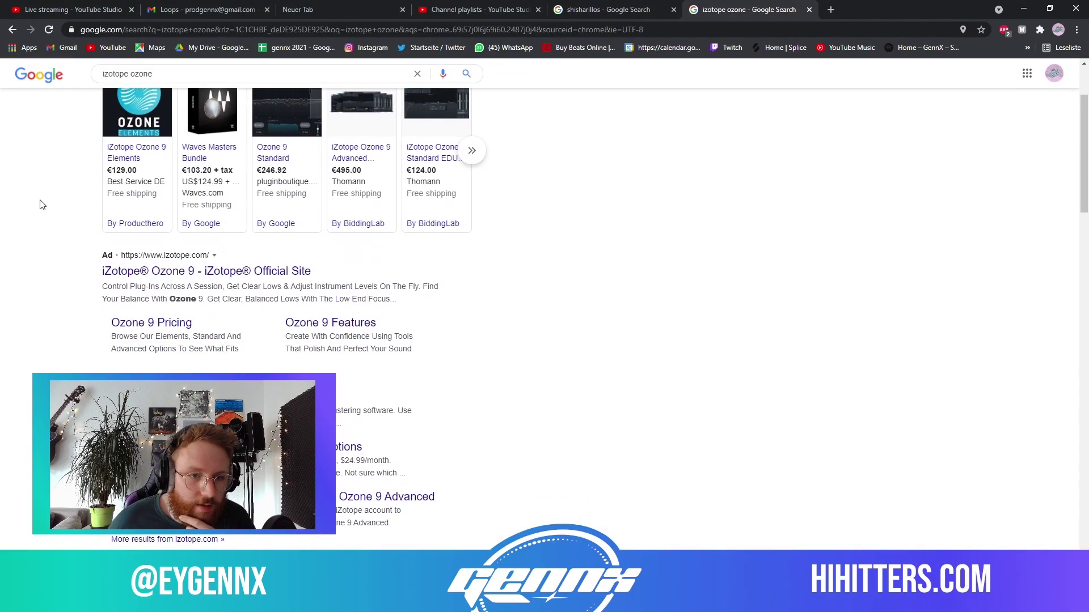
scroll(39, 199, up, 2)
mouse_move(278, 266)
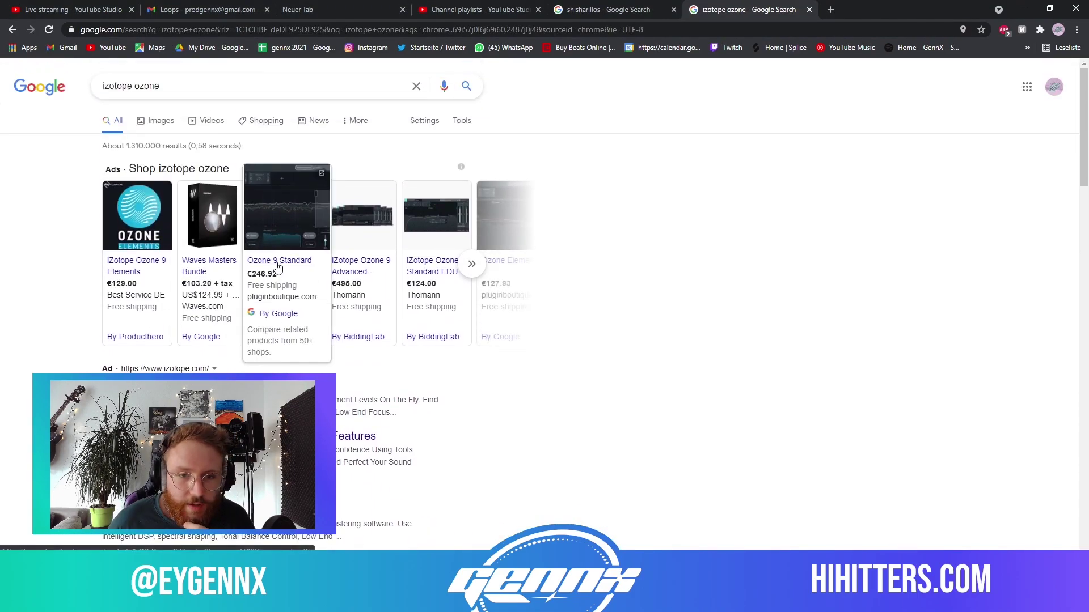
mouse_move(349, 261)
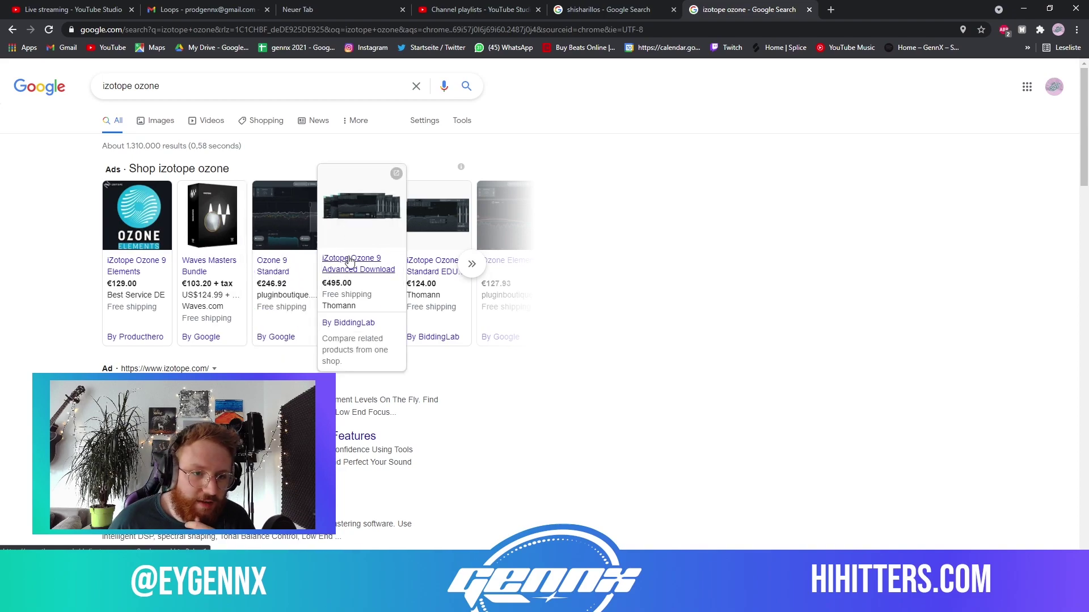
mouse_move(164, 195)
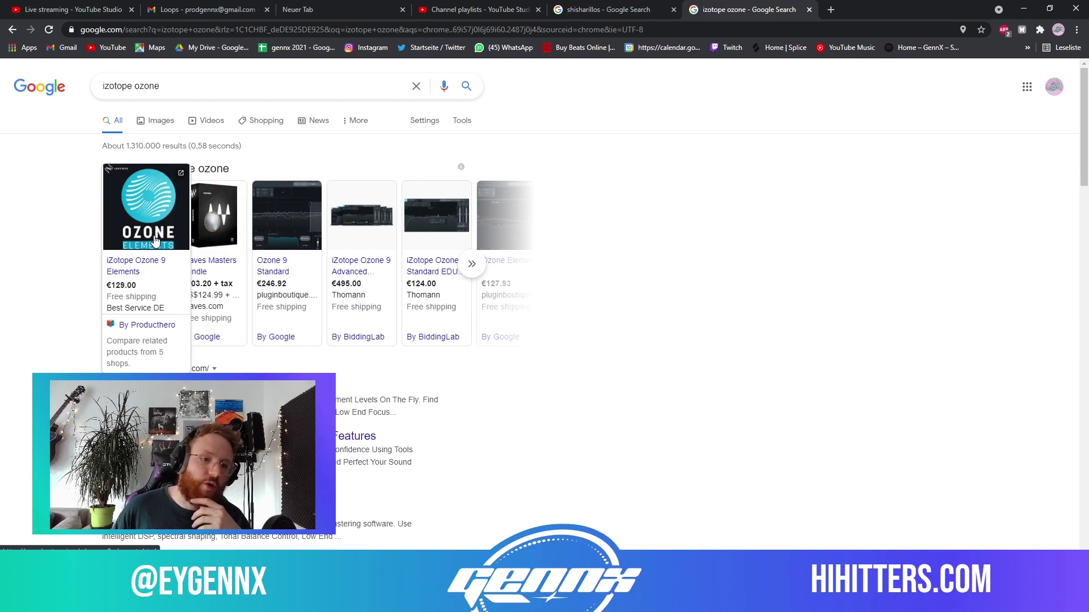
Step: Return to FL Studio and load Ozone 8 Elements into slot 2 of the Master track
key(alt+Tab)
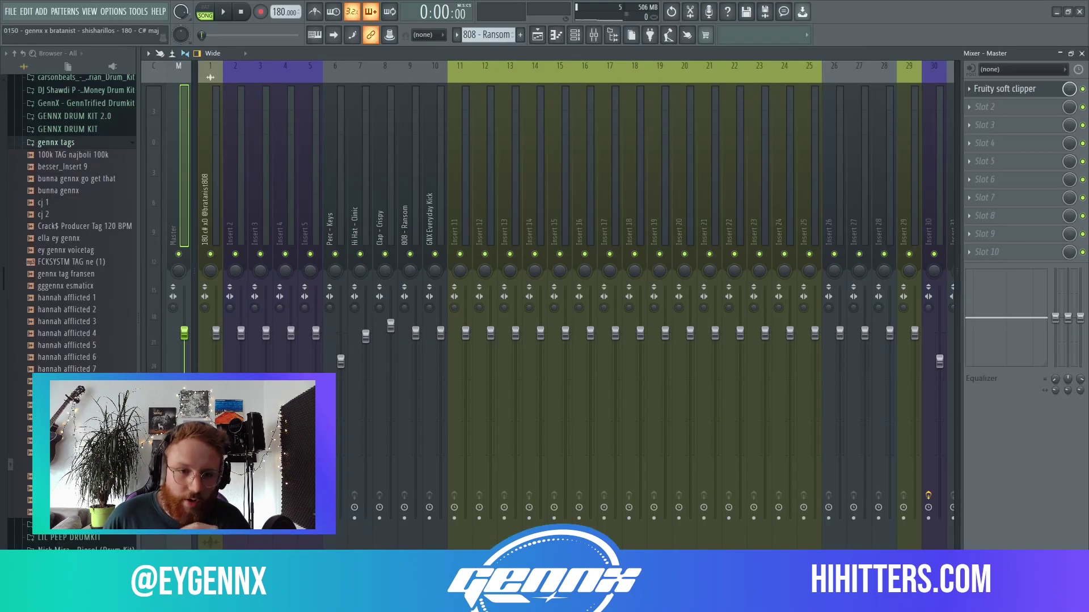
click(1013, 111)
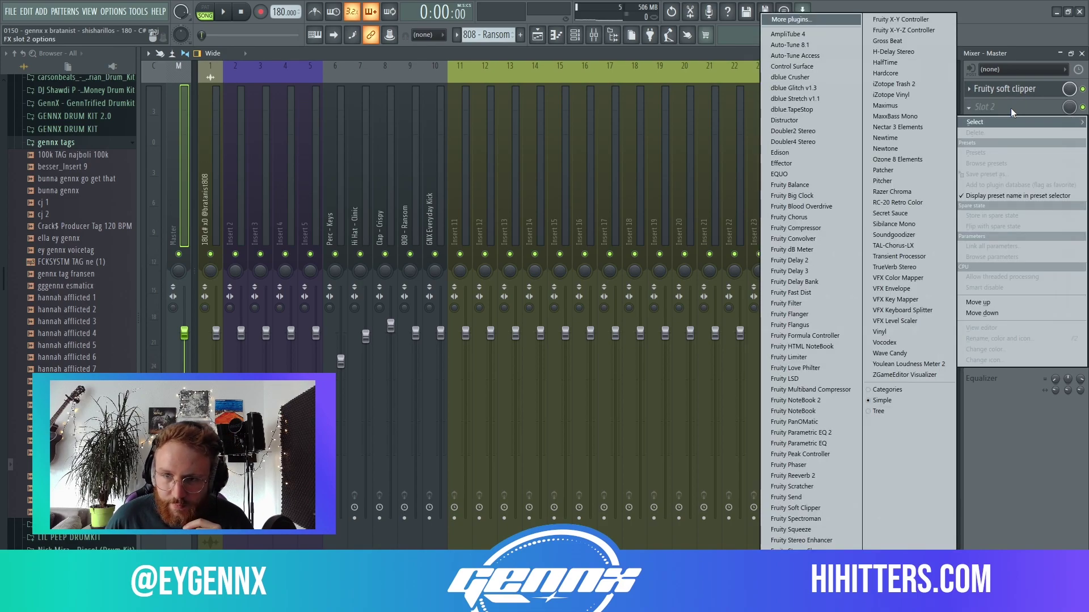
click(904, 159)
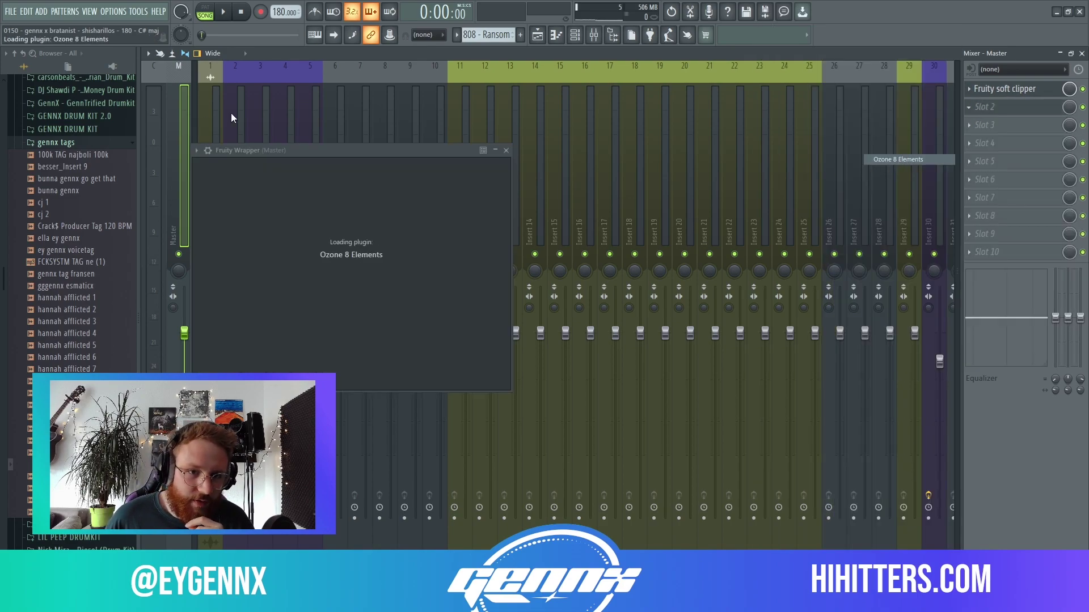
drag(353, 154, 360, 100)
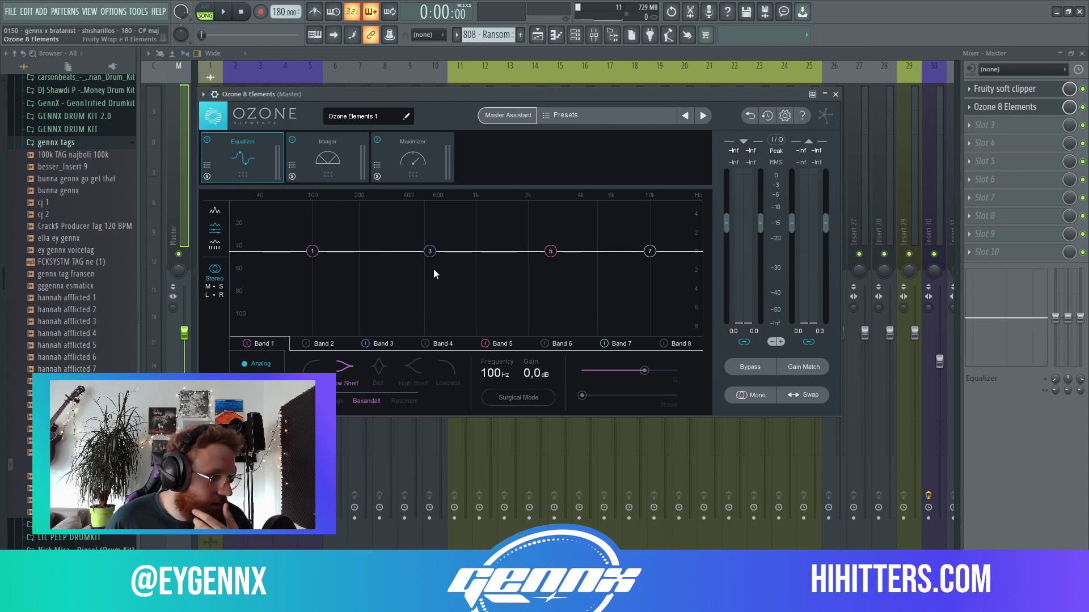
Step: In Ozone's Imager, enable Stereoize at 20.0 ms and set the Width to 100.0 while the beat plays
click(326, 149)
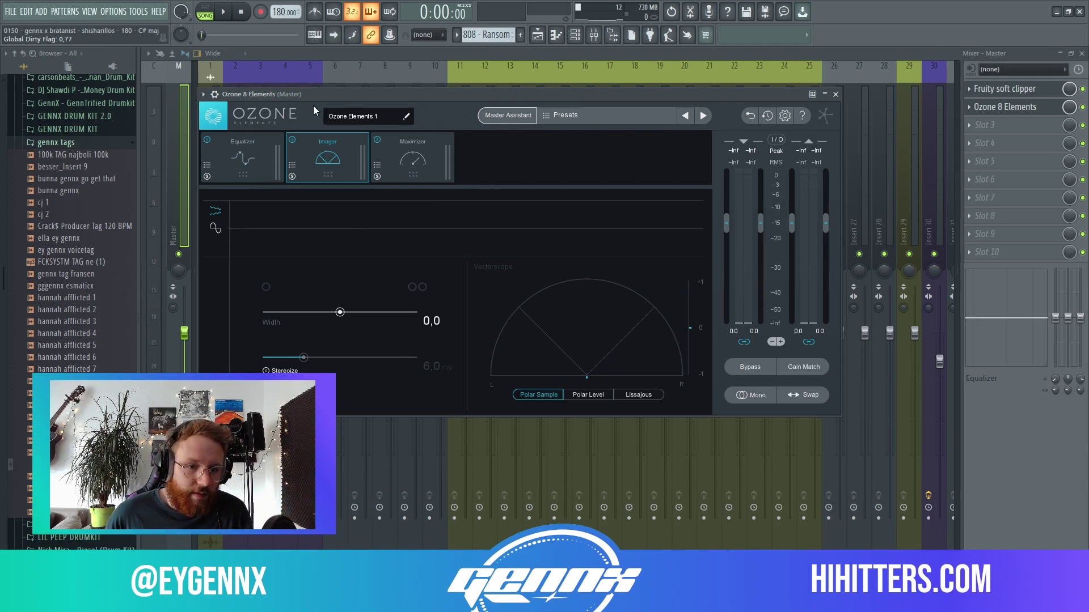
click(224, 12)
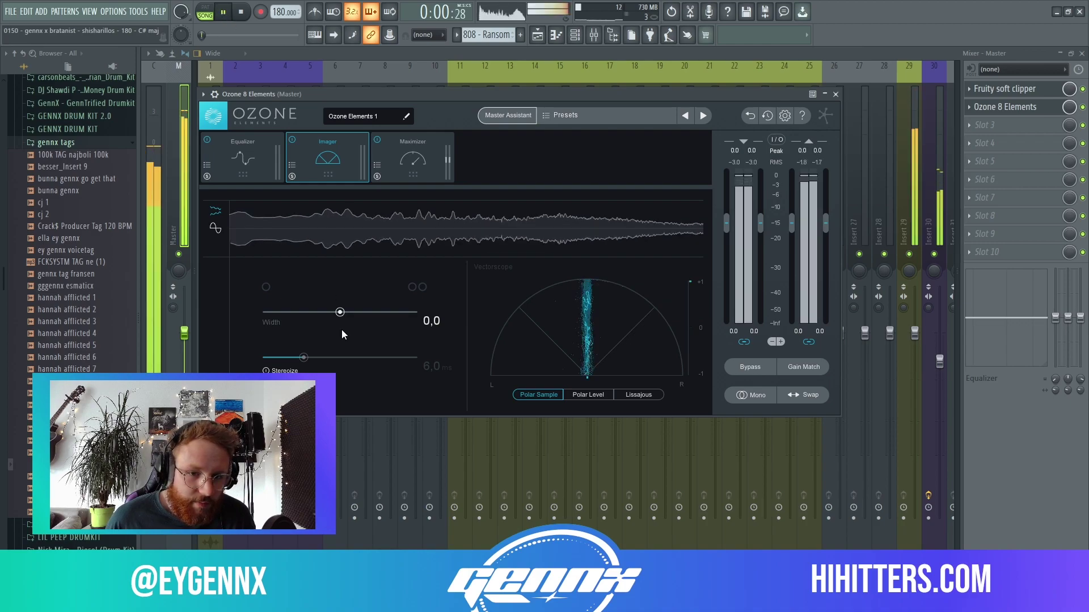
click(299, 371)
drag(304, 357, 453, 370)
drag(340, 312, 440, 308)
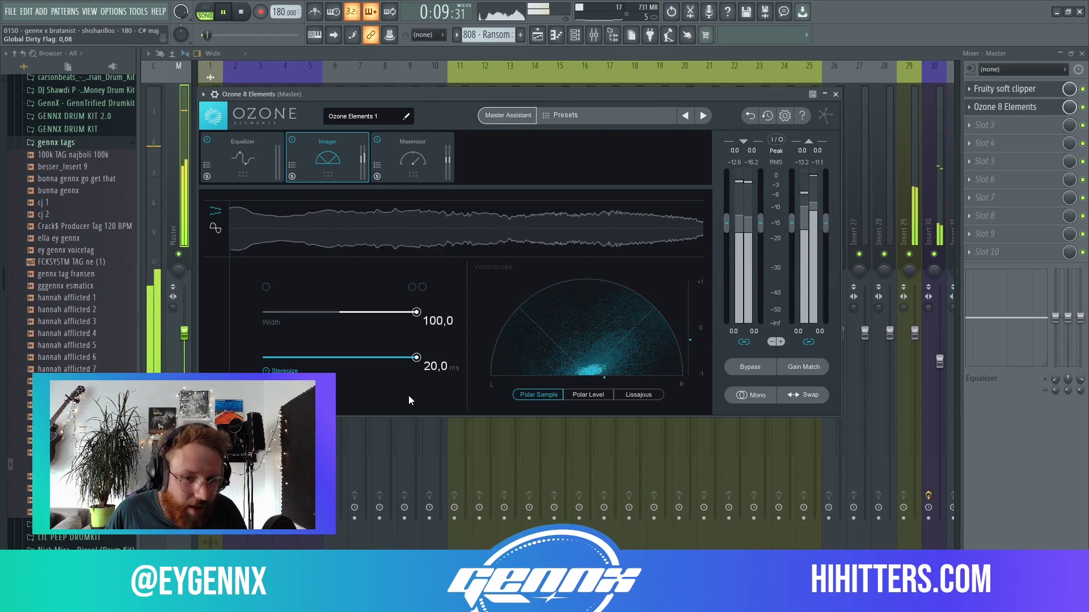
Step: Stop playback, turn off Stereoize in Ozone, and set the Maximizer's ceiling to -0.5 dB and threshold to -2.2 dB
key(space)
click(281, 371)
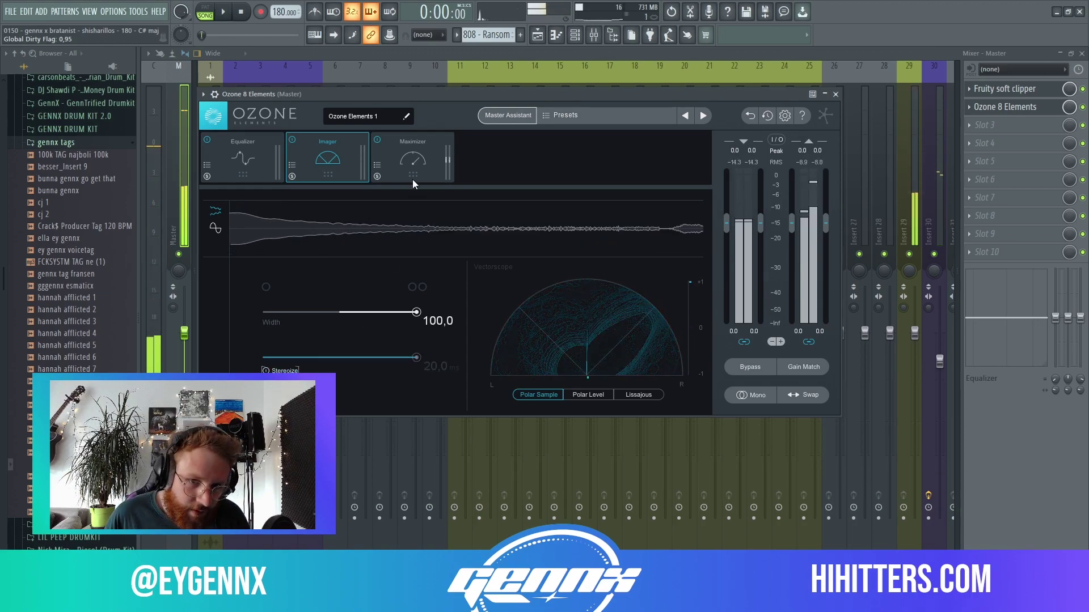
click(420, 166)
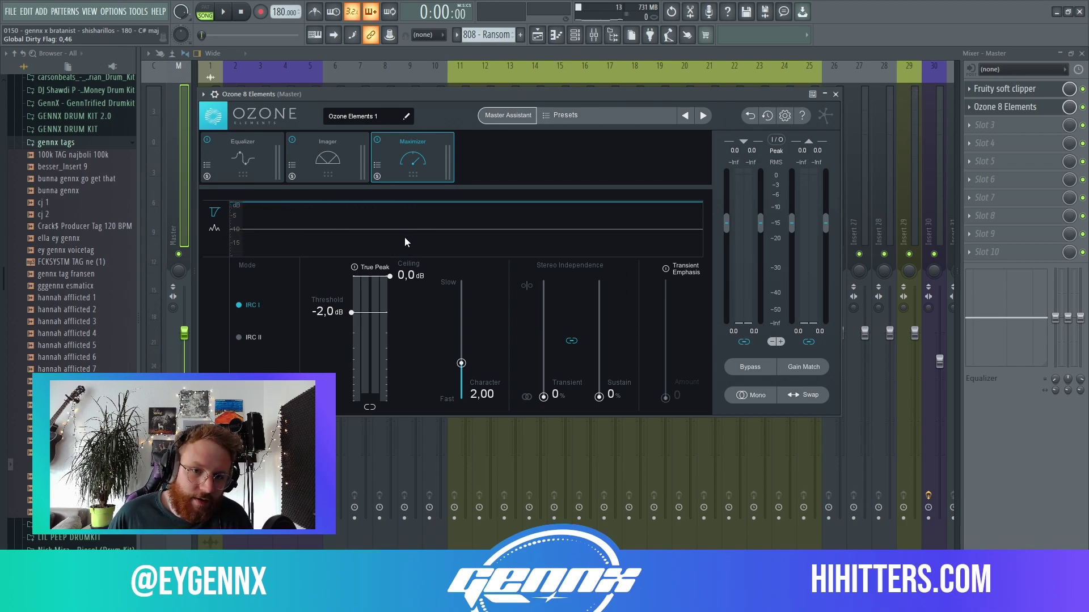
drag(390, 278, 361, 318)
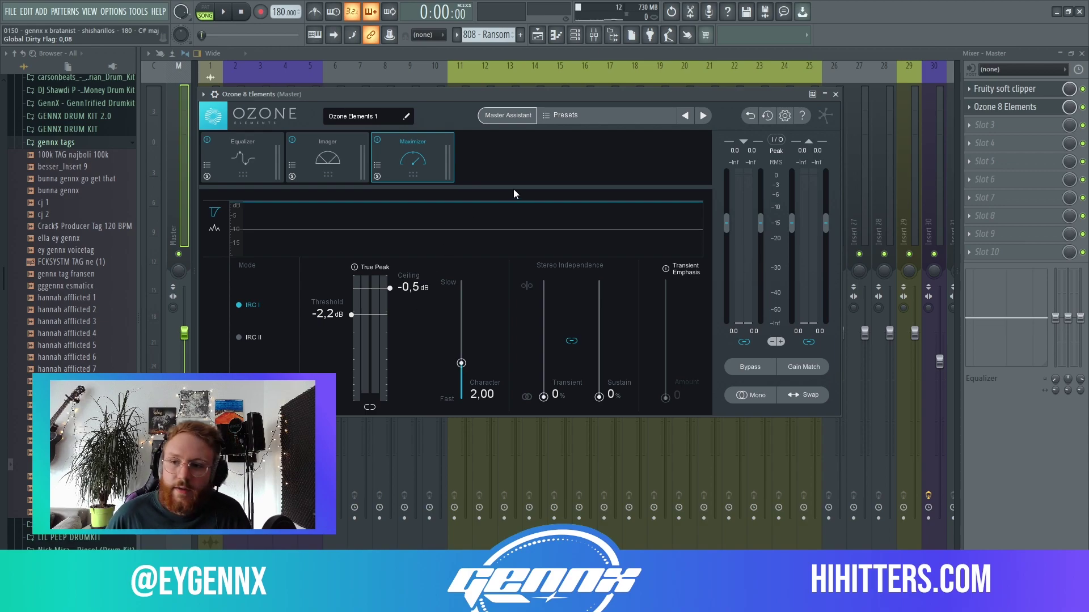
Step: Delete Ozone 8 Elements from slot 2 of the Master track
click(968, 106)
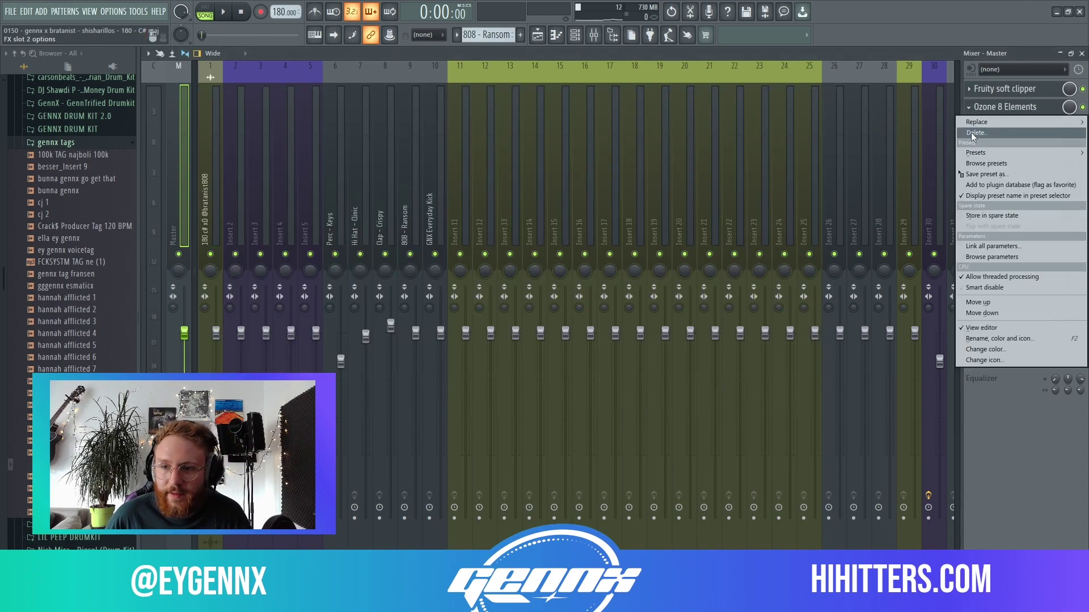
click(971, 132)
click(599, 335)
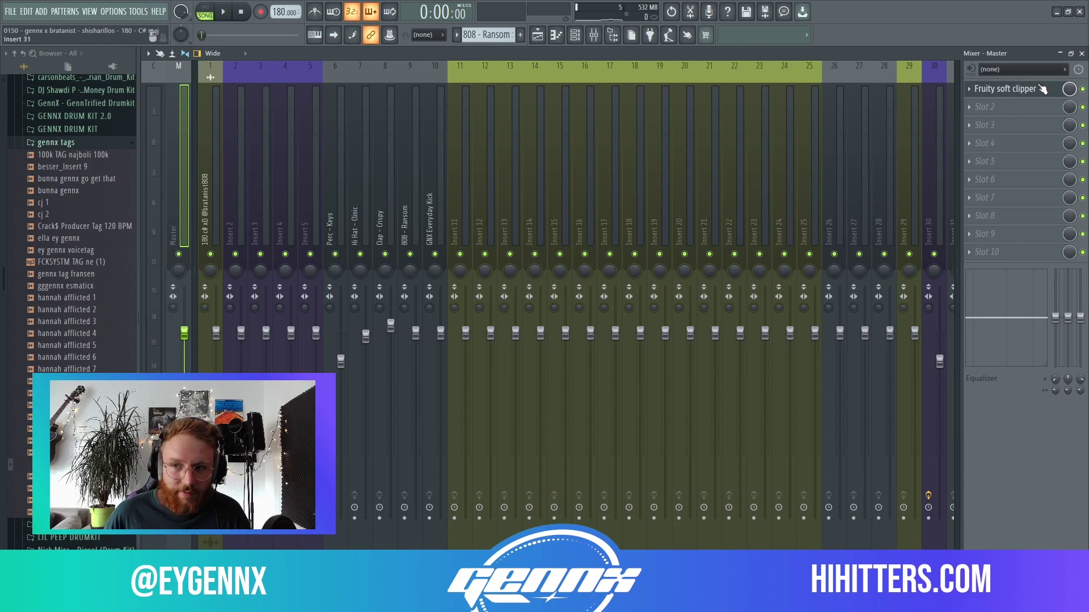
Step: Load Fruity Limiter into slot 2 of the Master track, raise its ceiling and lower its gain to -2.9 dB
click(988, 110)
click(601, 151)
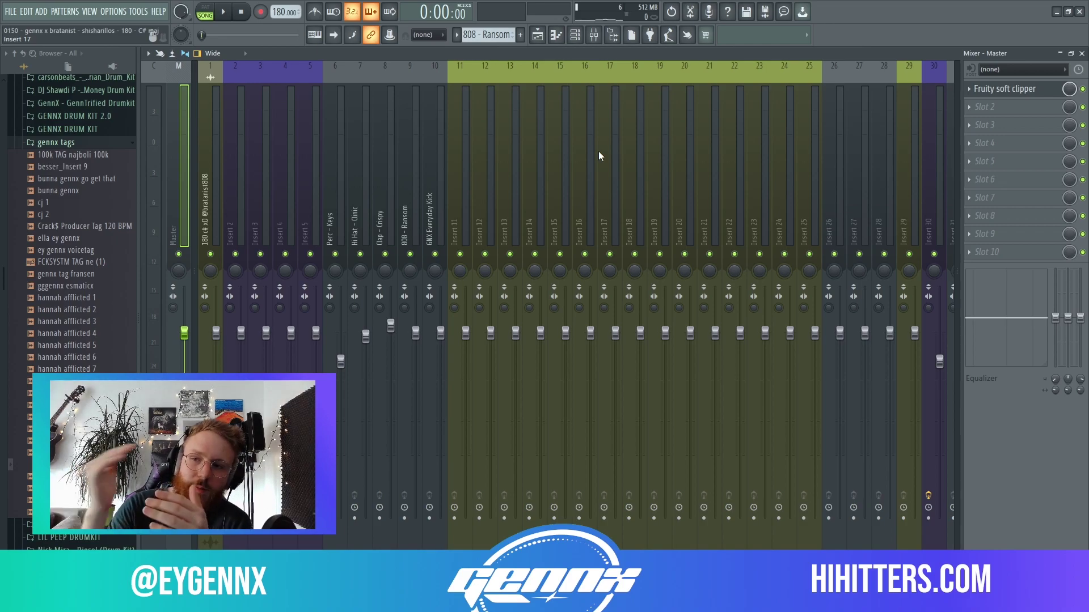
click(995, 107)
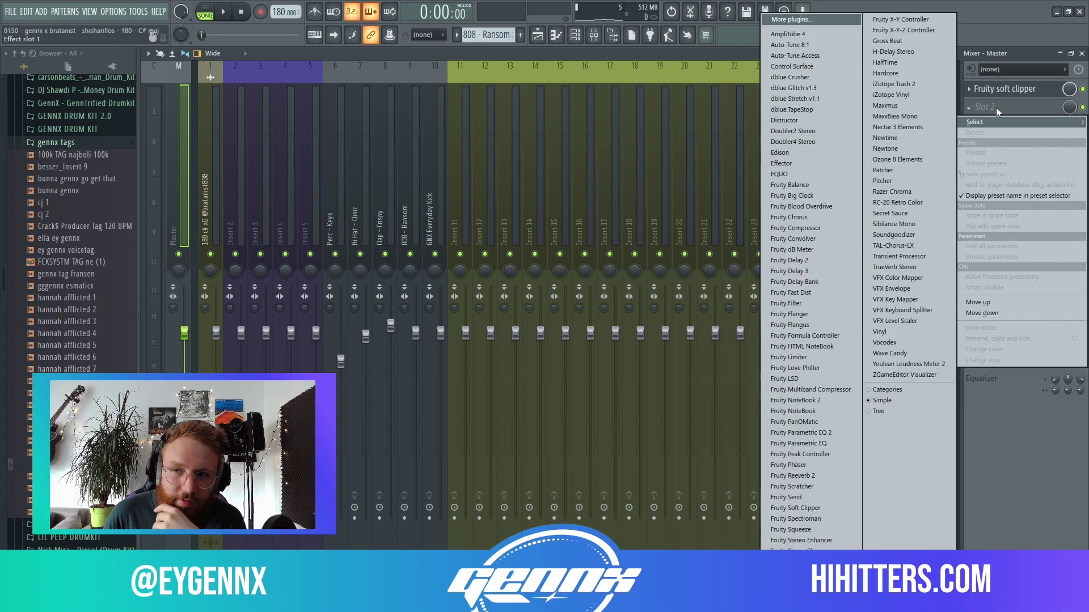
click(822, 357)
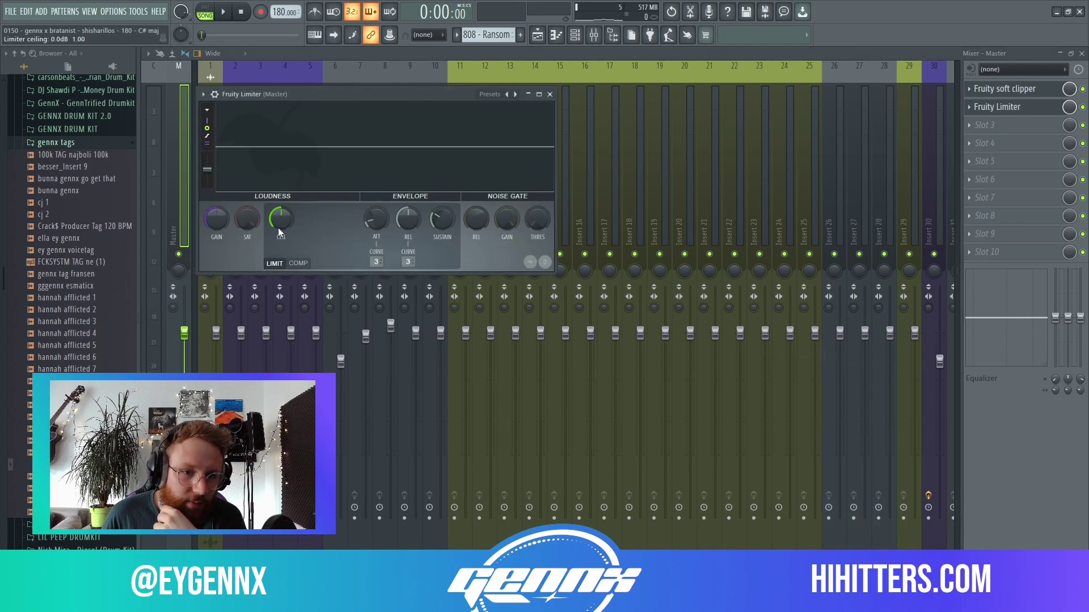
drag(281, 219, 281, 231)
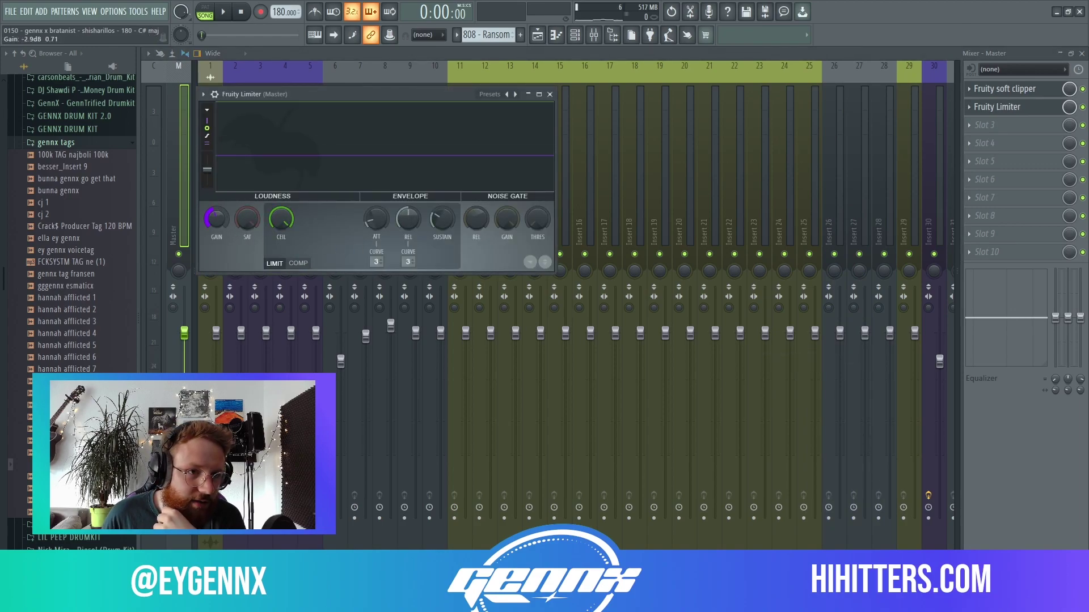
click(341, 53)
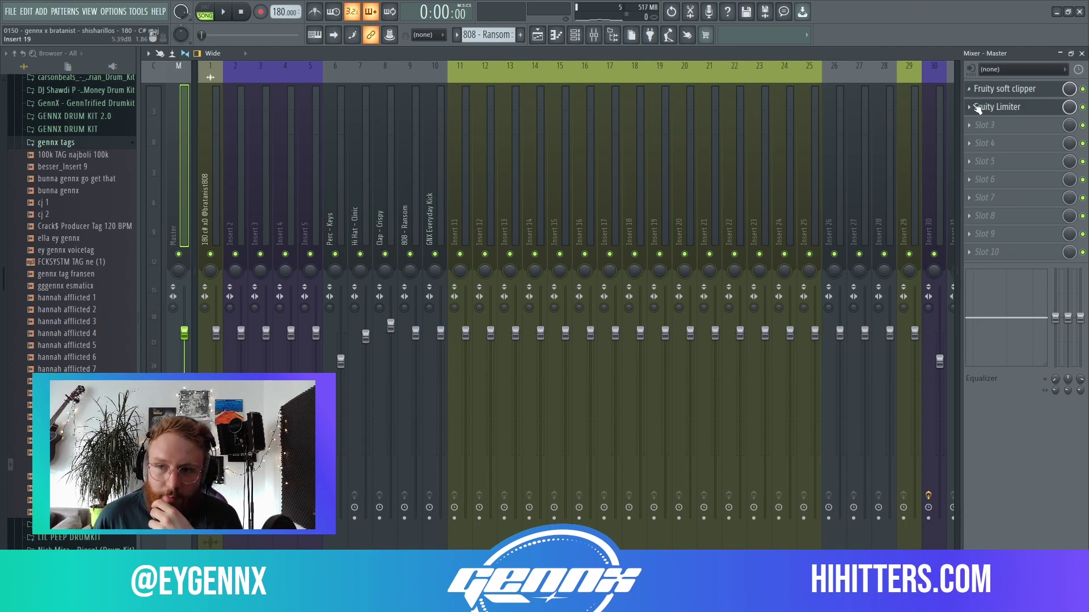
Step: Load Ozone 8 Elements into slot 3 of the Master track and reposition its window over the mixer
click(982, 126)
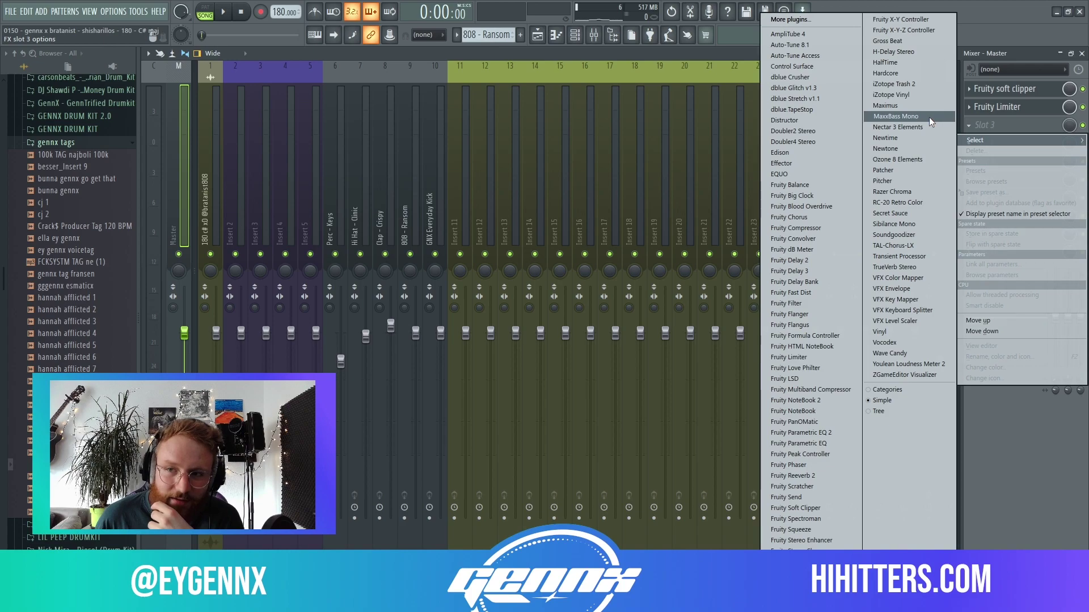
click(911, 161)
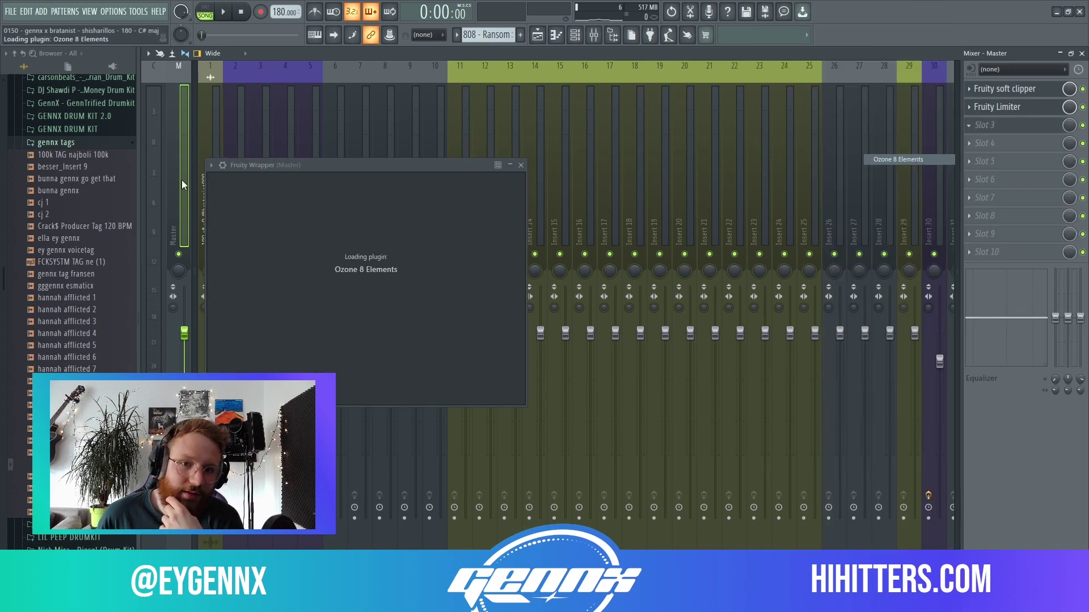
drag(379, 164, 450, 107)
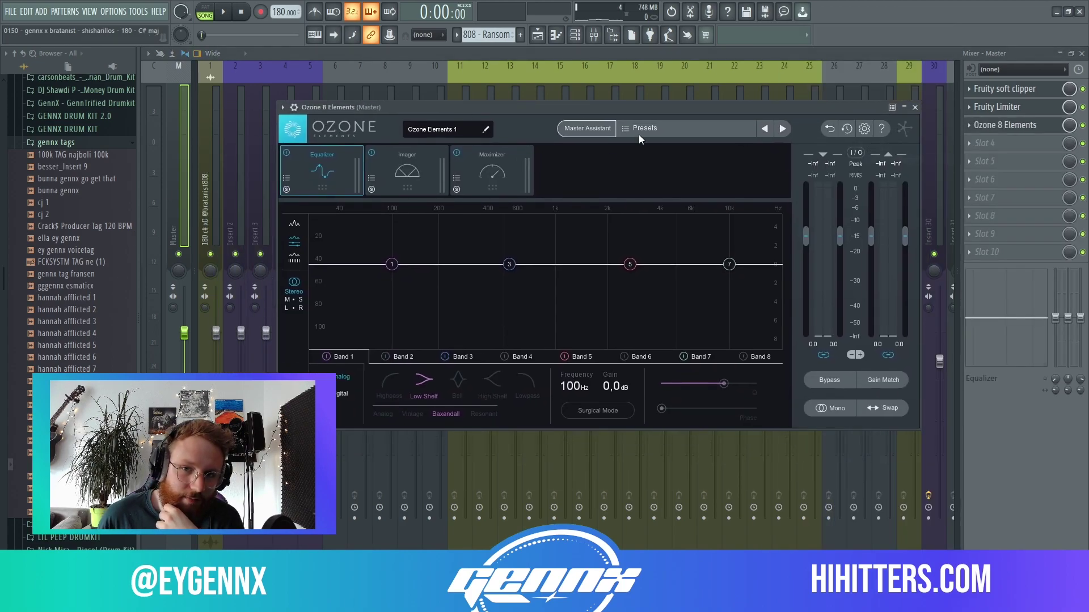
Step: Run Ozone's Master Assistant with the Streaming target while the beat plays and accept its suggested settings
click(589, 129)
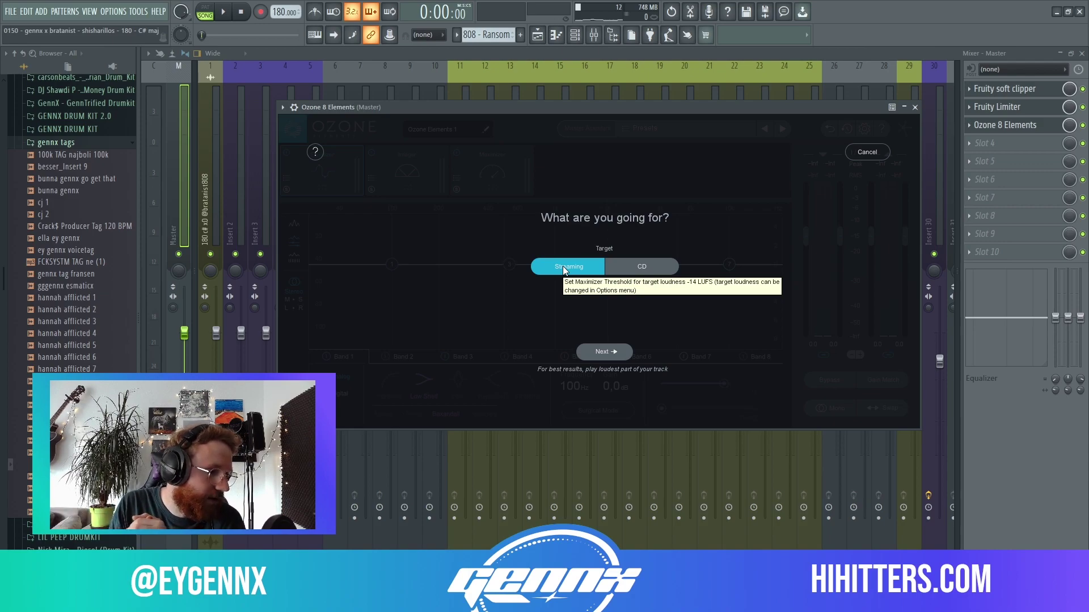
click(558, 36)
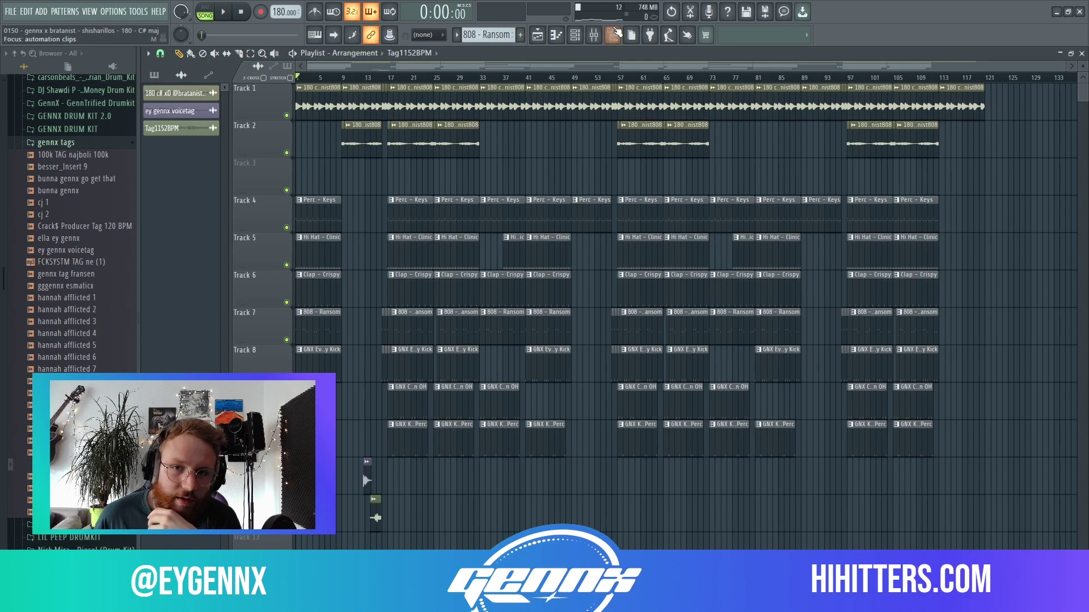
click(594, 35)
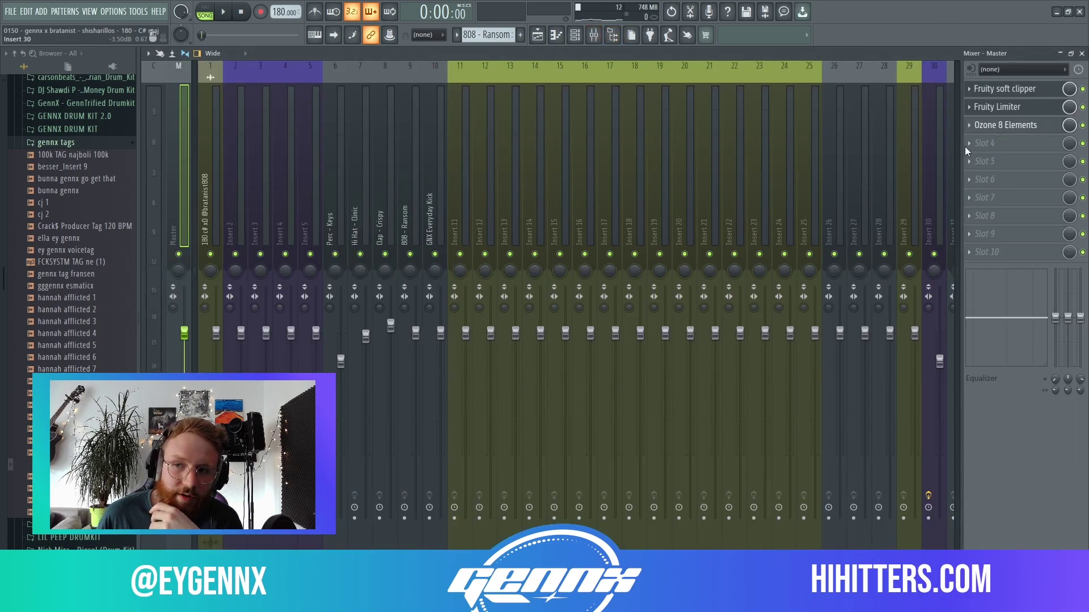
click(990, 125)
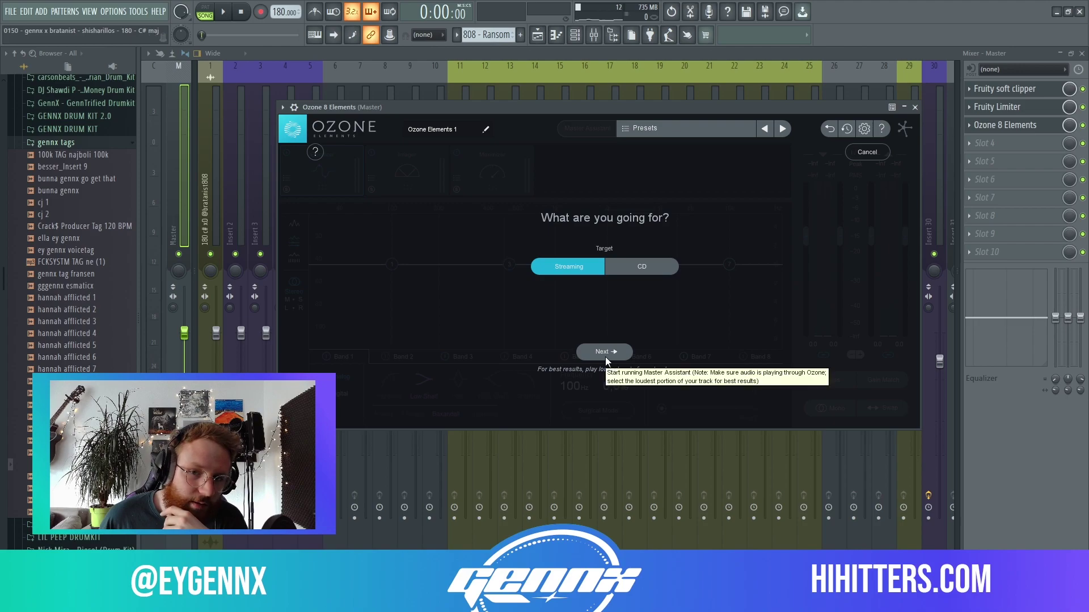
click(224, 12)
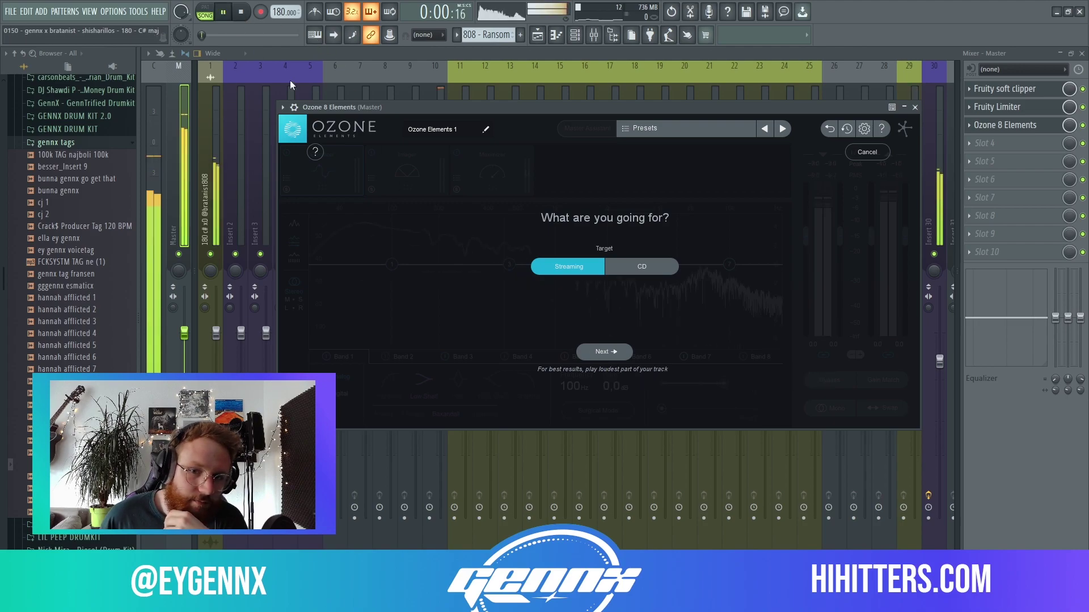
click(619, 352)
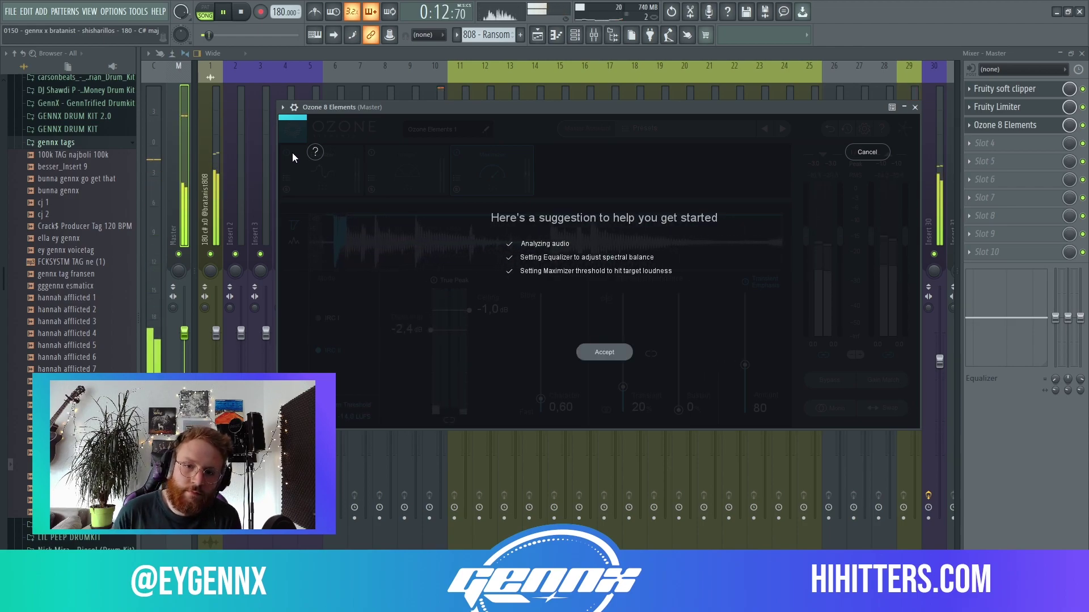
click(601, 350)
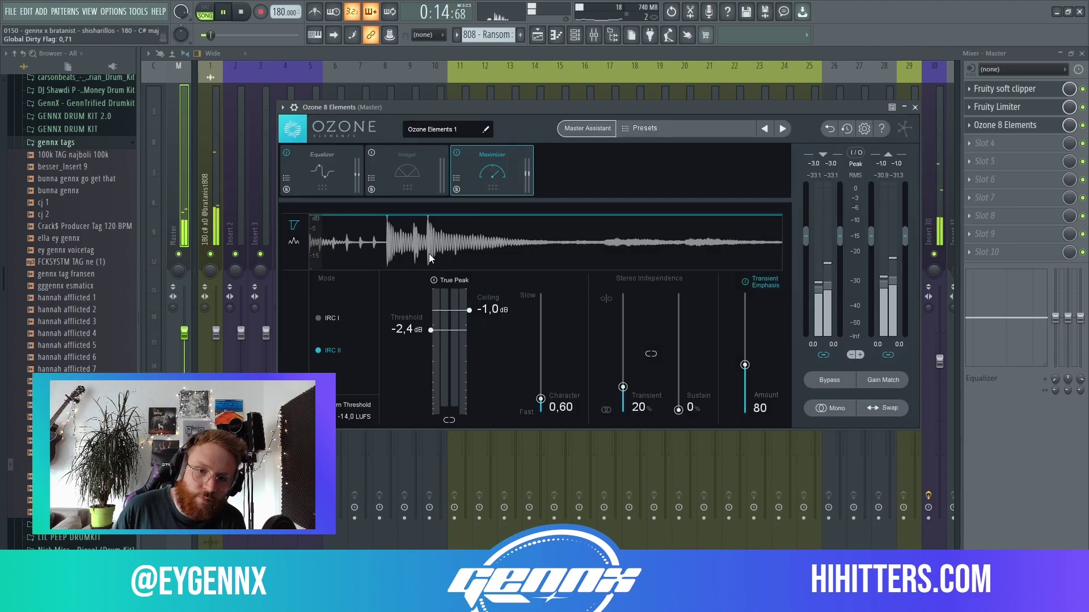
Step: Stop playback and review the Equalizer, Imager and Maximizer modules as configured by the Master Assistant
click(329, 165)
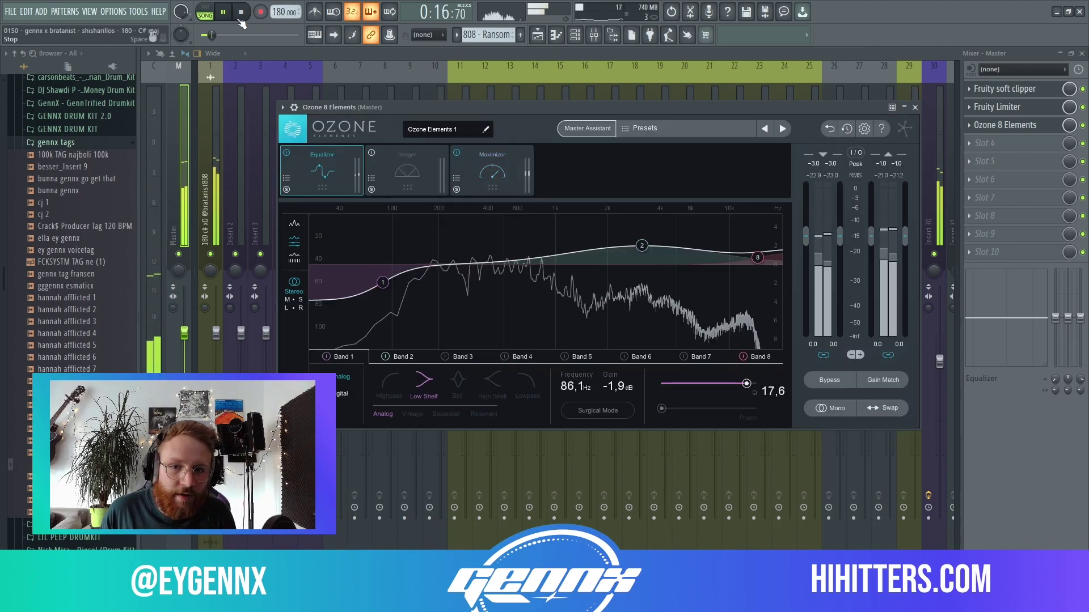
key(space)
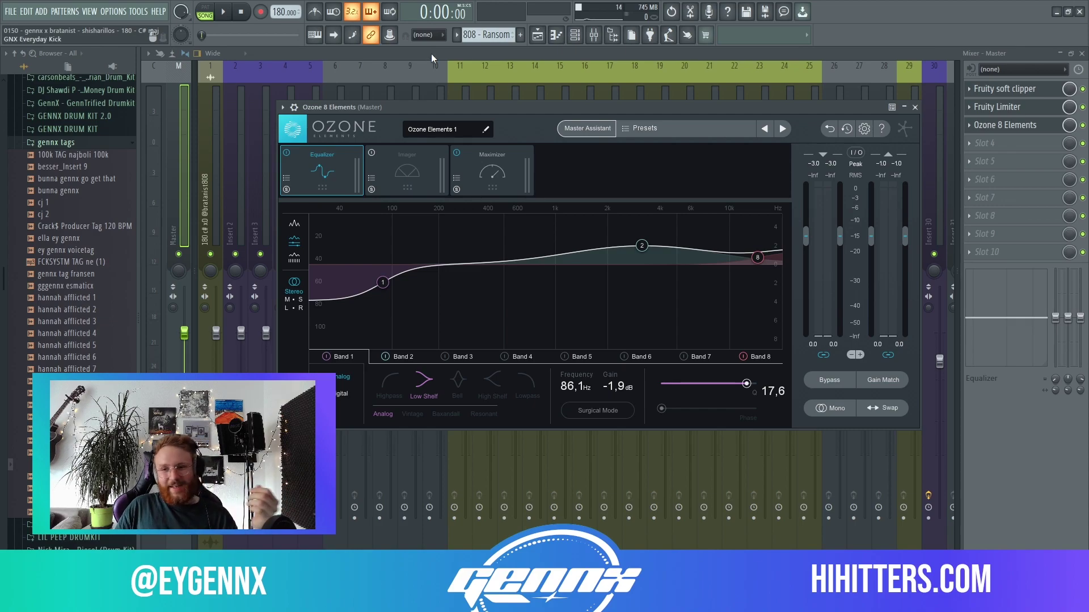
click(638, 56)
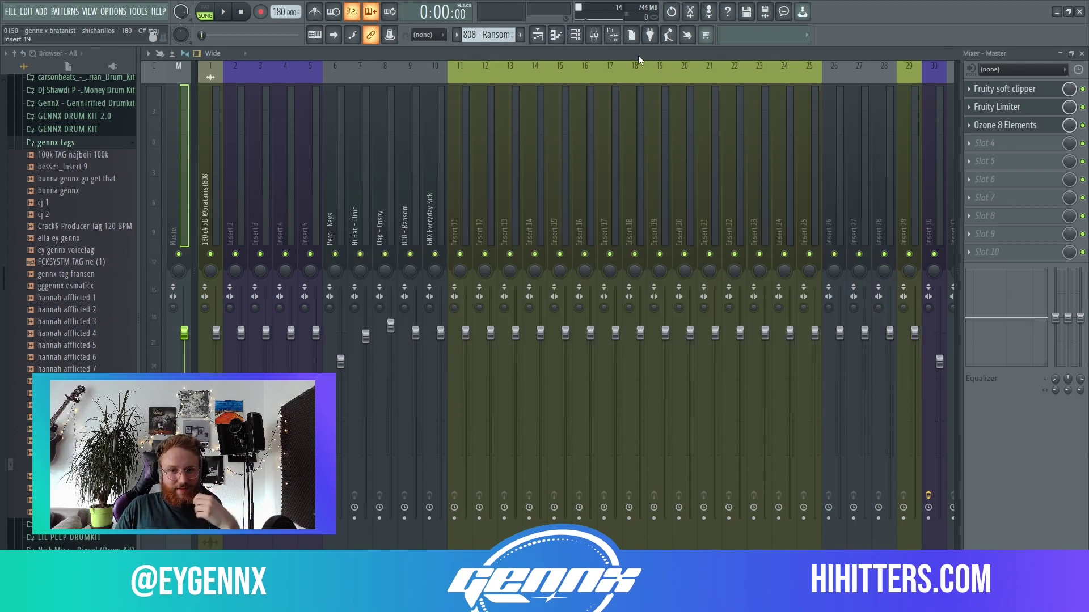
click(1020, 130)
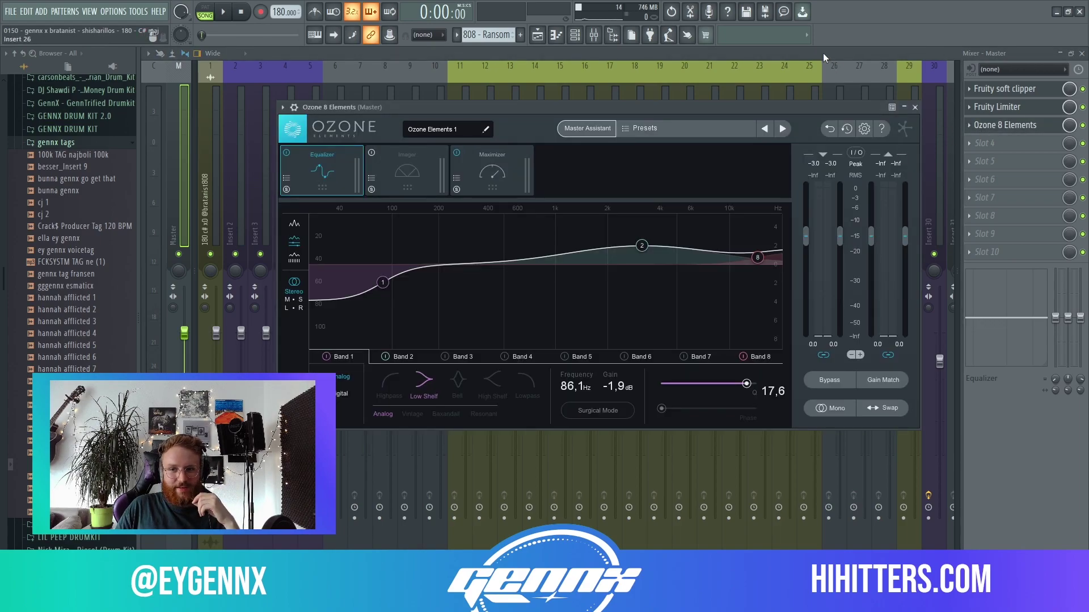
click(491, 160)
click(428, 166)
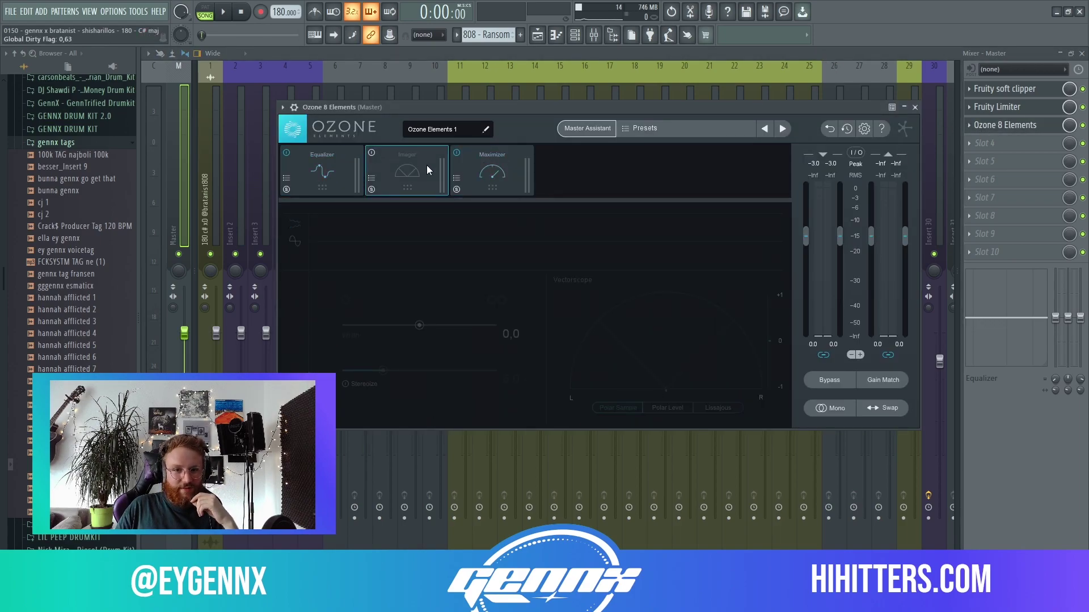
click(309, 181)
click(497, 176)
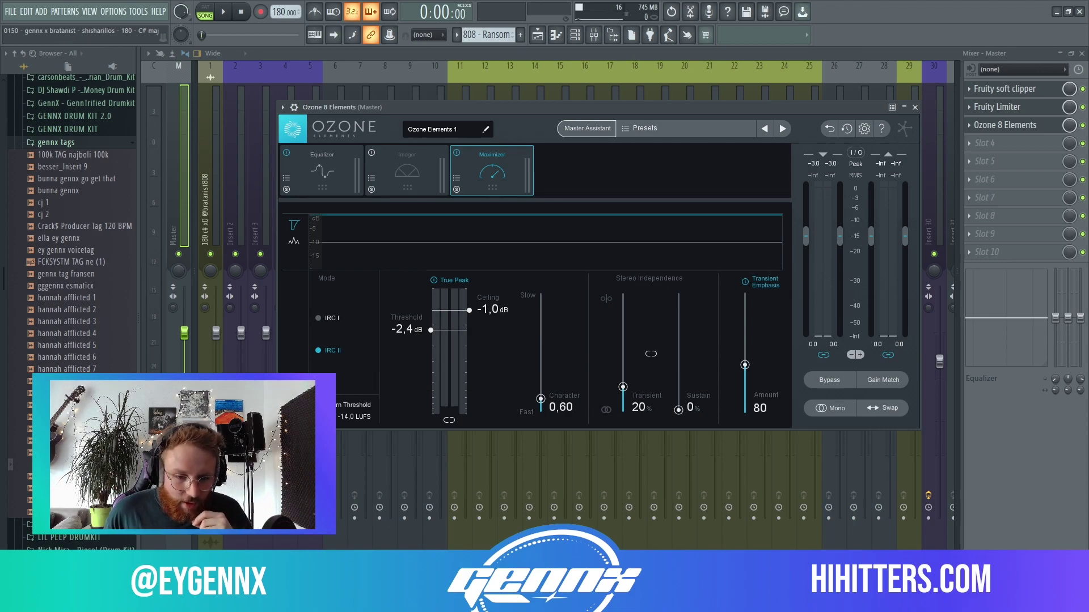
Step: Switch to Chrome, open loudnesspenalty.com and analyze the 180 c# loop WAV to read its loudness scores per streaming service
key(alt+Tab)
click(439, 31)
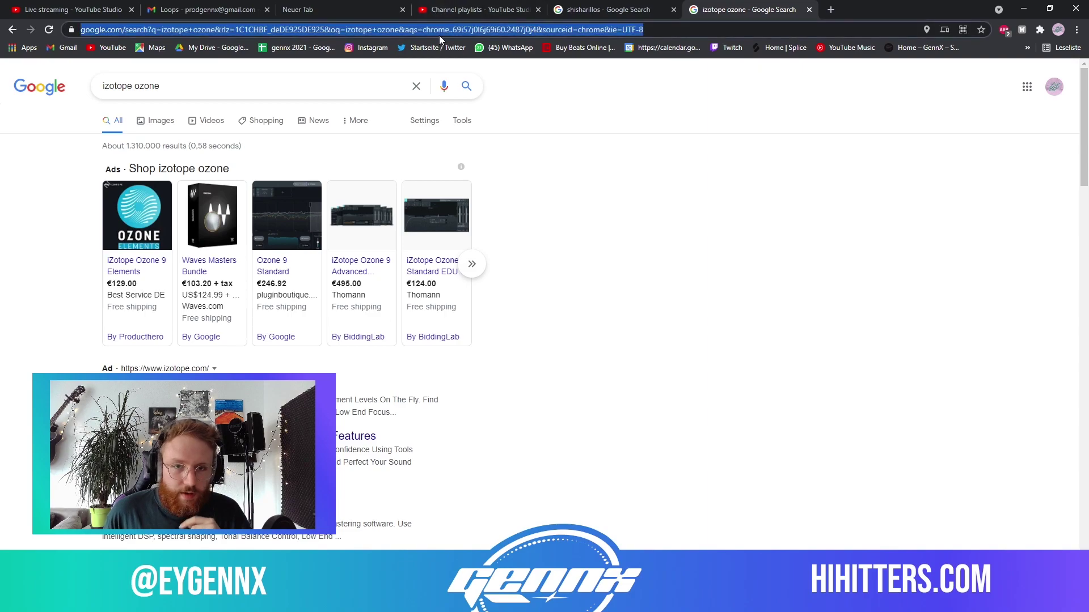
text(loudness)
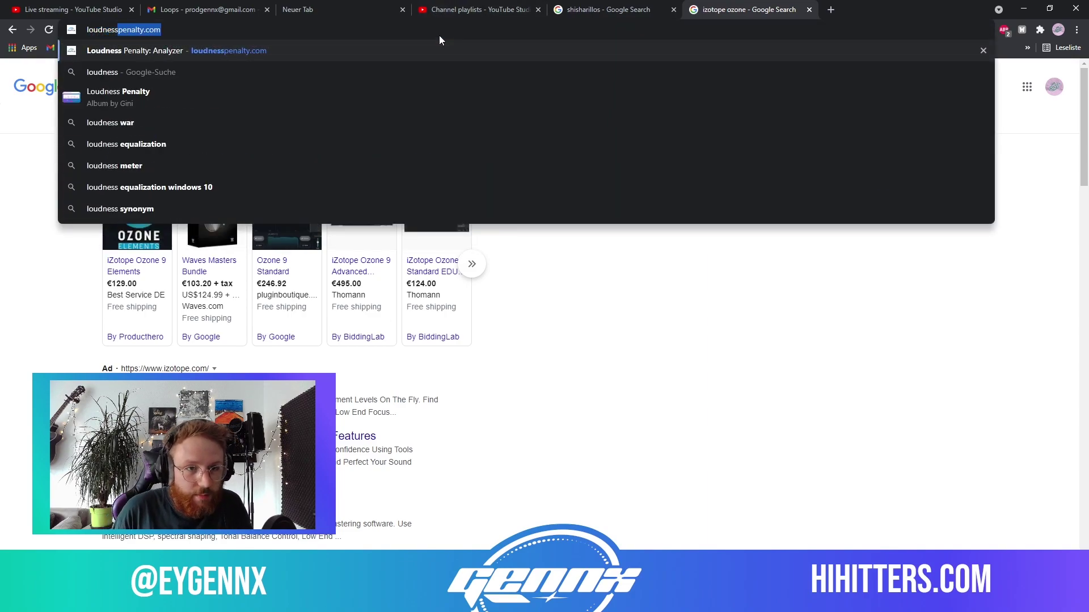
key(Return)
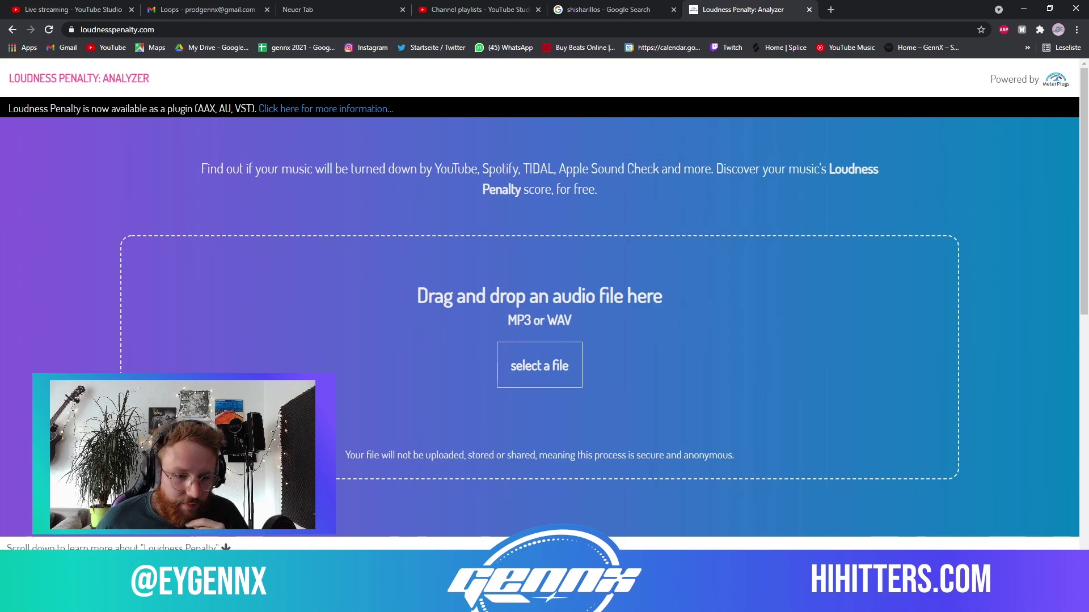
drag(804, 213, 691, 309)
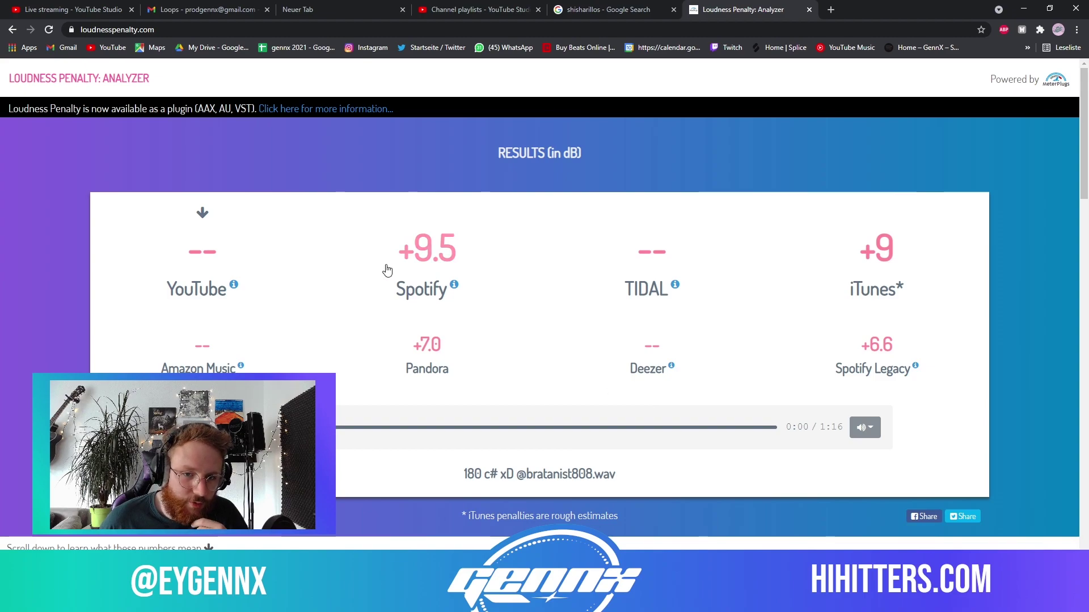
scroll(384, 266, down, 1)
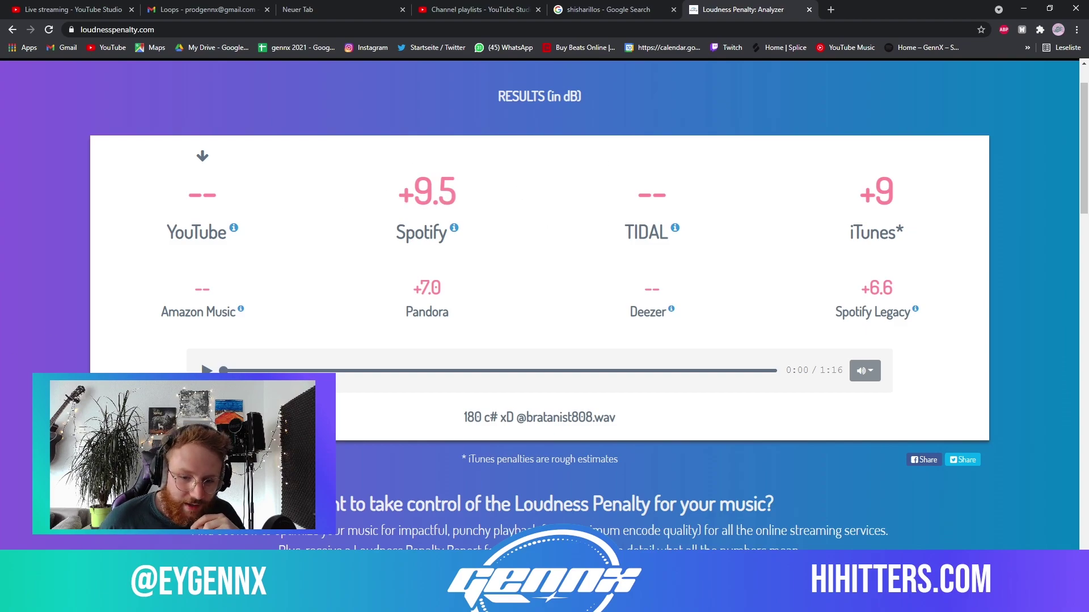
Step: Switch to FL Studio's Ozone window and back to the Loudness Penalty results in Chrome
key(alt+Tab)
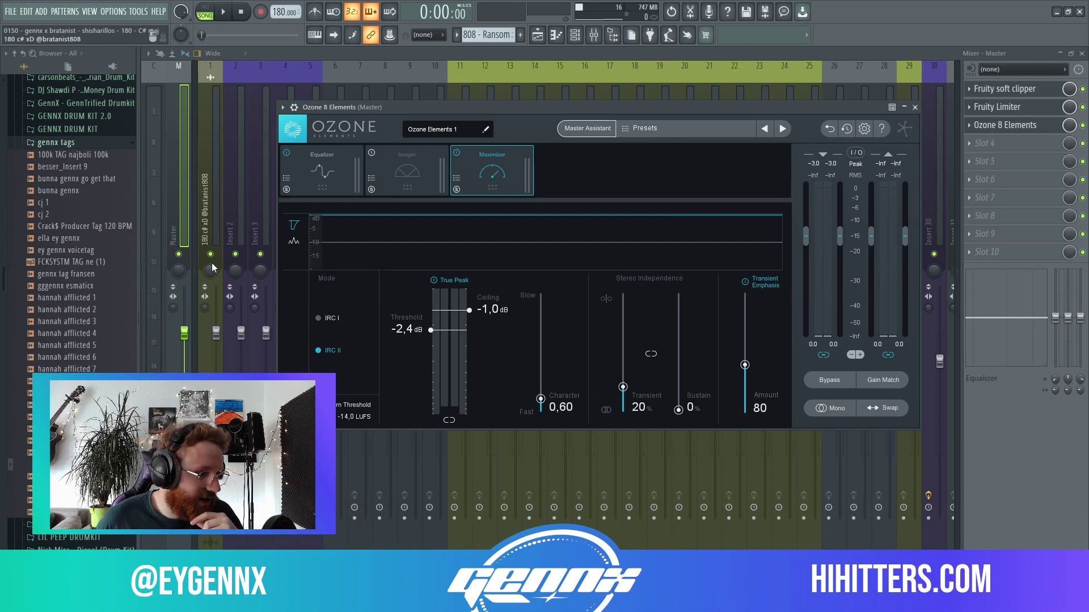
mouse_move(312, 601)
click(306, 559)
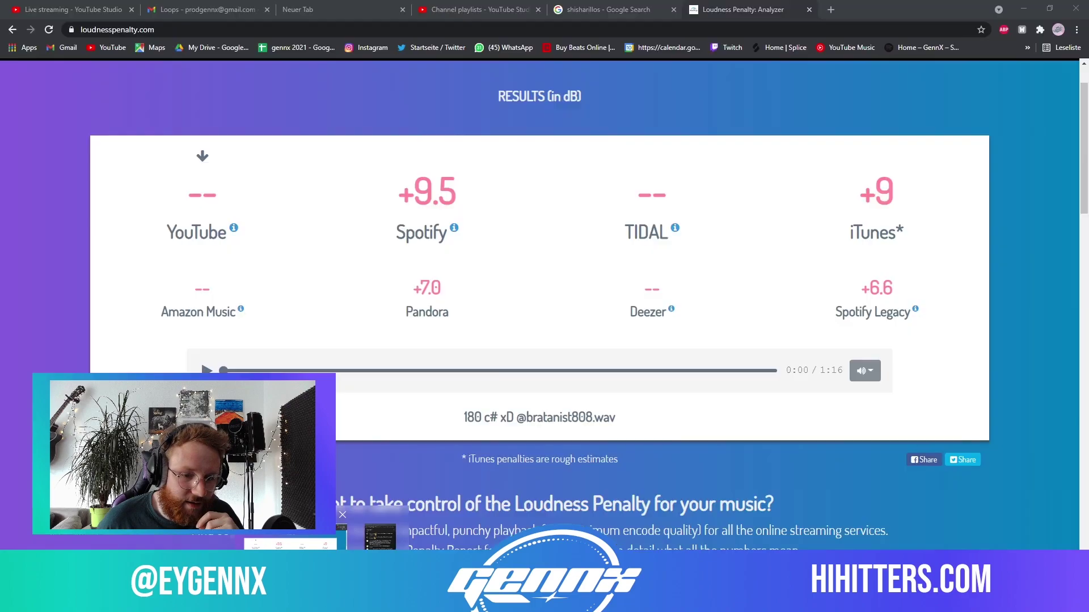